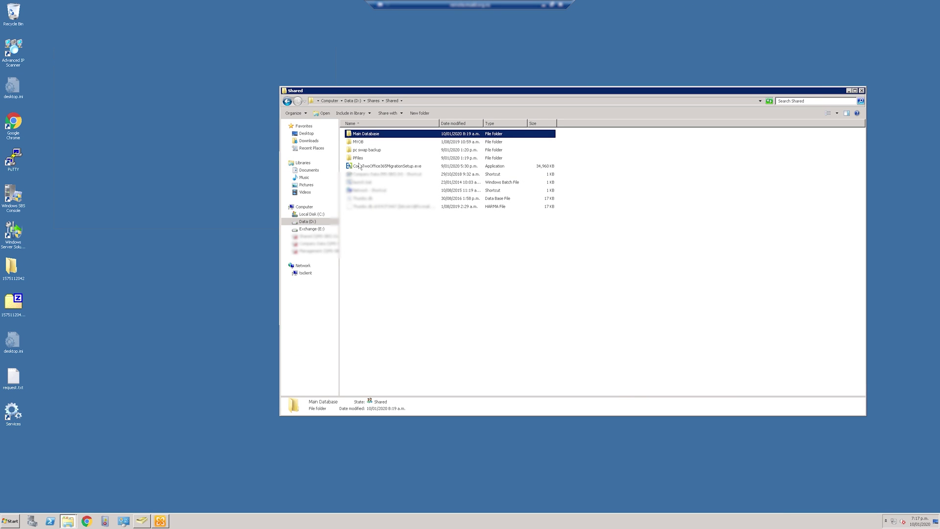
Launch the CodeTwo setup and install the Microsoft Sign-in Assistant prerequisite, skipping the restart.
{"action": "double_click", "coordinate": [361, 166]}
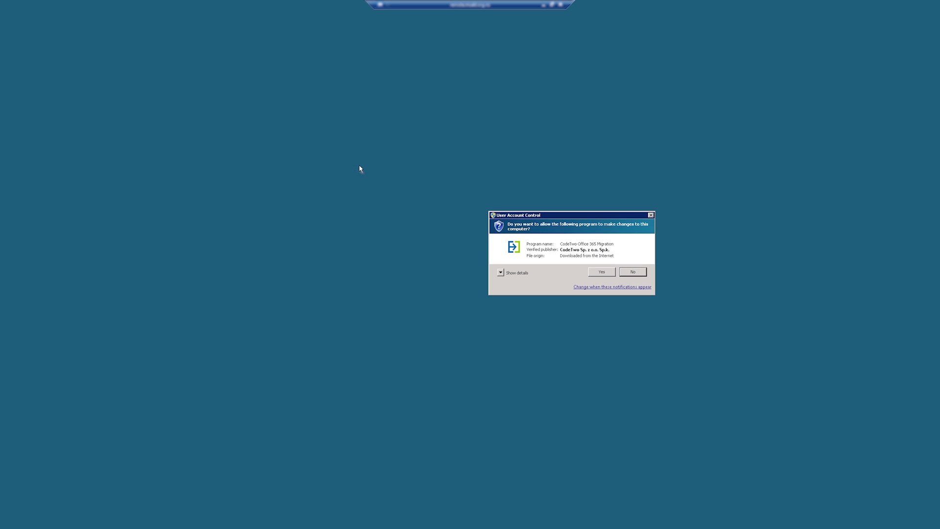
{"action": "left_click", "coordinate": [600, 274]}
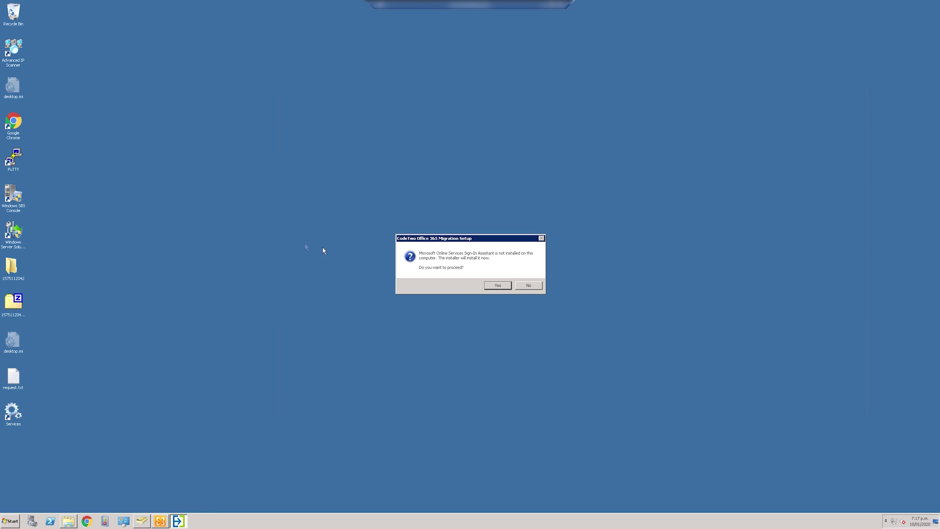
{"action": "left_click", "coordinate": [495, 287]}
{"action": "left_click", "coordinate": [465, 288]}
{"action": "key", "text": "Return"}
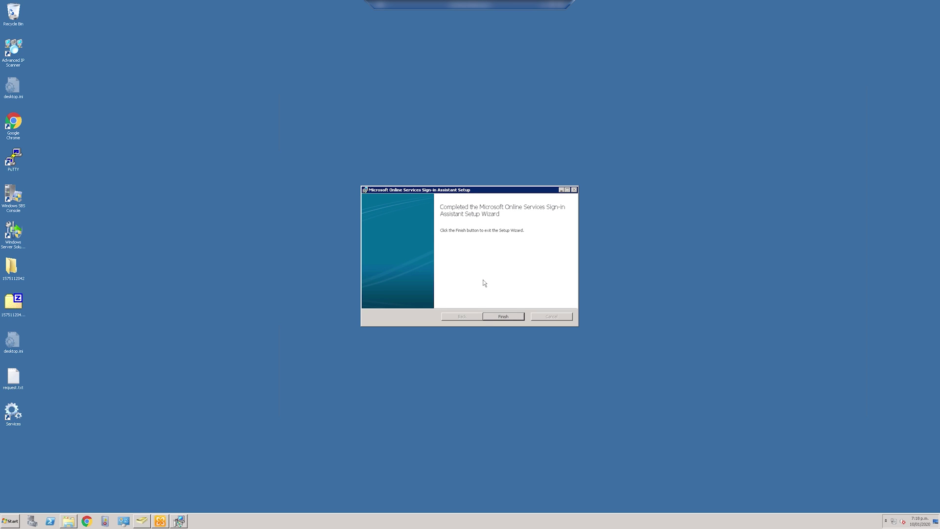
{"action": "left_click", "coordinate": [503, 316]}
{"action": "left_click", "coordinate": [494, 285]}
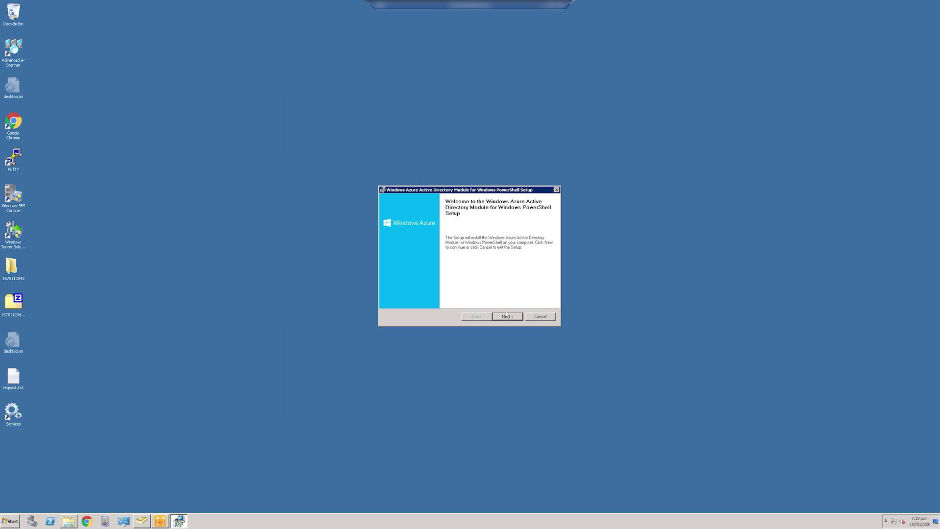
Install the Azure AD Module prerequisite in its default folder.
{"action": "left_click", "coordinate": [507, 316]}
{"action": "left_click", "coordinate": [441, 288]}
{"action": "left_click", "coordinate": [508, 316]}
{"action": "left_click", "coordinate": [508, 317]}
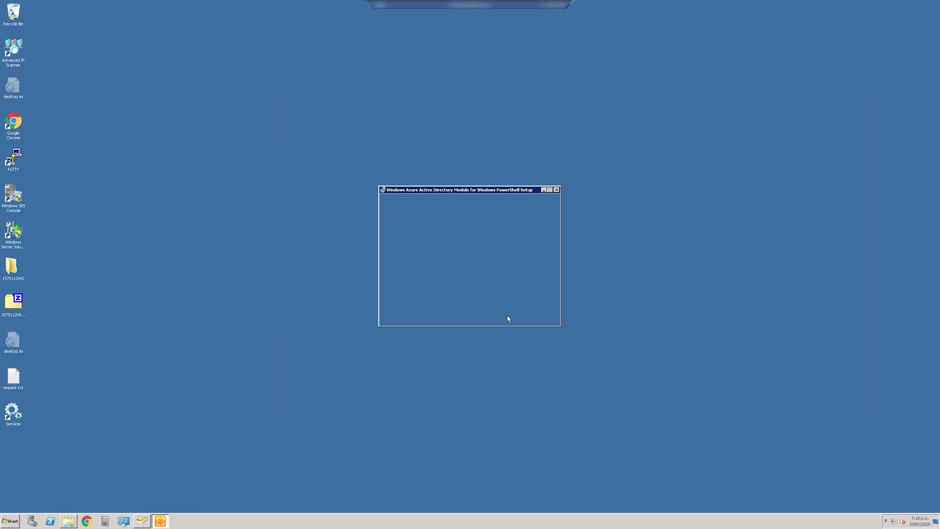
{"action": "left_click", "coordinate": [505, 317]}
Install CodeTwo Office 365 Migration in the default folder and launch it.
{"action": "left_click", "coordinate": [507, 317]}
{"action": "left_click", "coordinate": [467, 298]}
{"action": "left_click", "coordinate": [506, 318]}
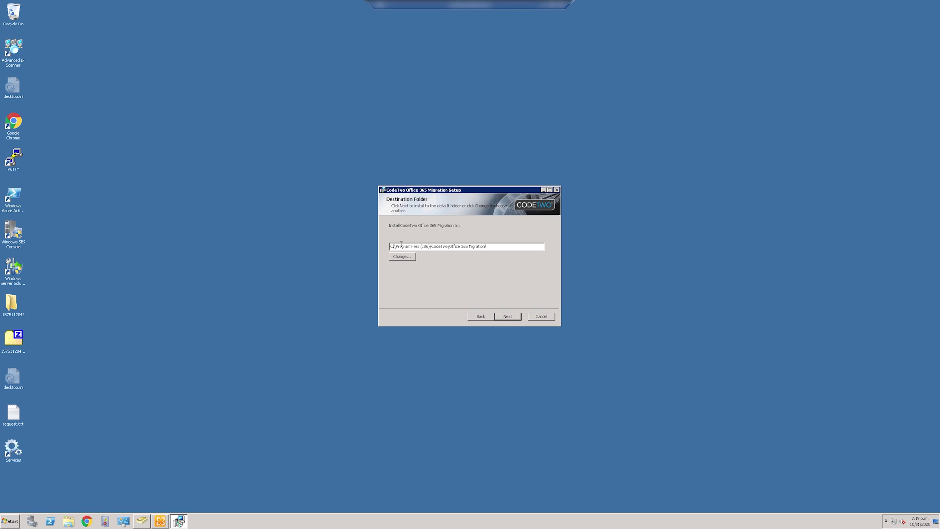
{"action": "left_click", "coordinate": [510, 317]}
{"action": "left_click", "coordinate": [510, 317]}
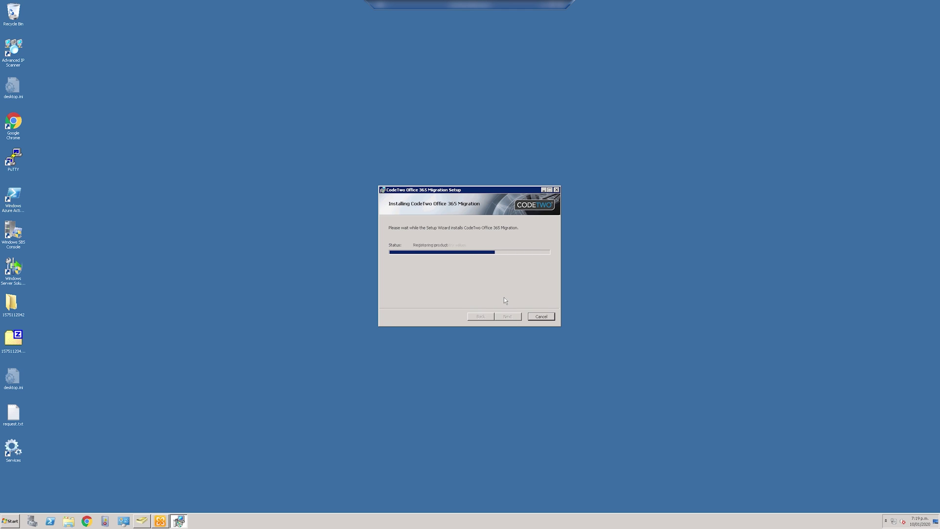
{"action": "left_click", "coordinate": [510, 317]}
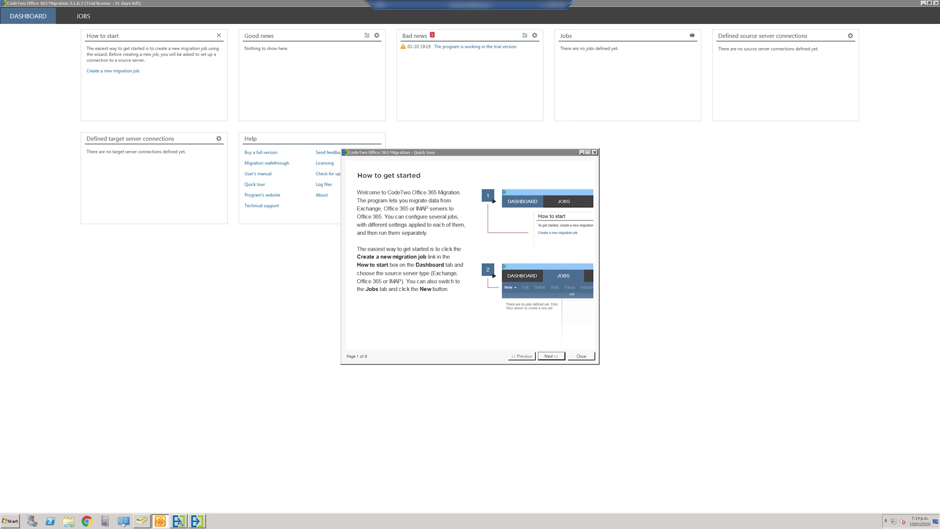
Page through and close the Quick tour, then dismiss the trial version notice.
{"action": "left_click", "coordinate": [552, 357]}
{"action": "left_click", "coordinate": [552, 356]}
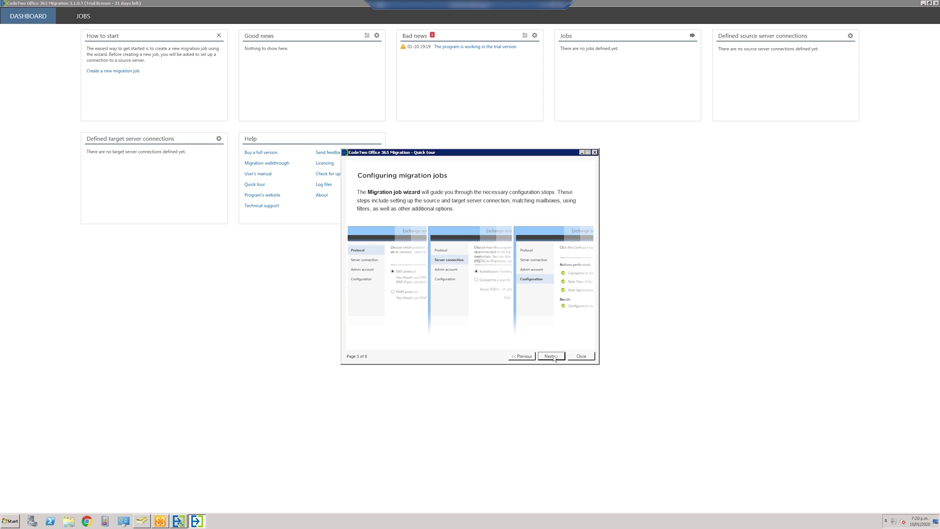
{"action": "left_click", "coordinate": [552, 357]}
{"action": "left_click", "coordinate": [553, 356]}
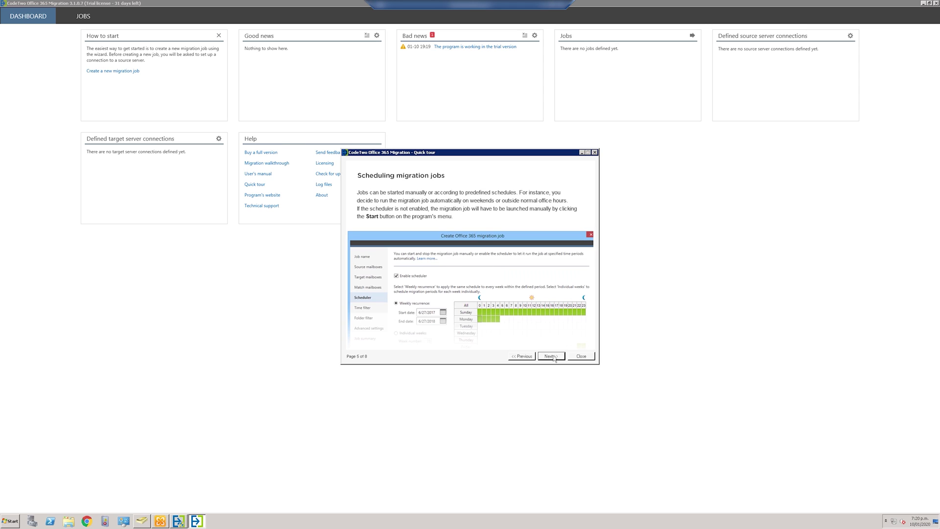
{"action": "left_click", "coordinate": [554, 358]}
{"action": "left_click", "coordinate": [554, 359]}
{"action": "left_click", "coordinate": [554, 359]}
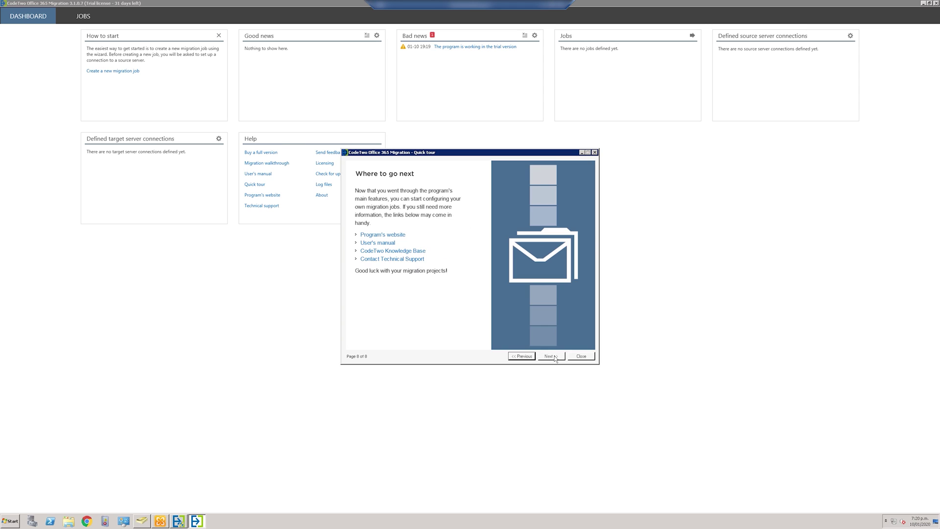
{"action": "left_click", "coordinate": [582, 356]}
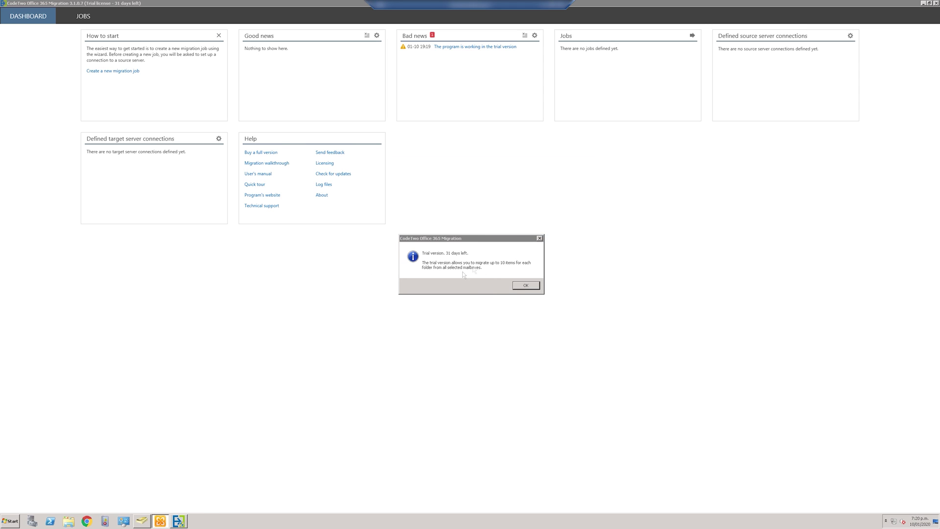
{"action": "key", "text": "Return"}
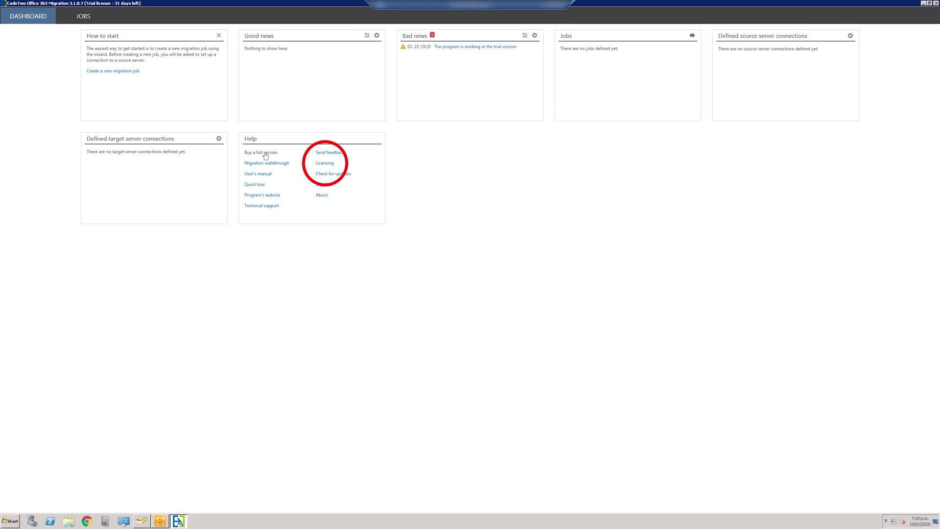
Activate the program with the pasted license key in the Licensing dialog.
{"action": "left_click", "coordinate": [325, 163]}
{"action": "left_click", "coordinate": [548, 294]}
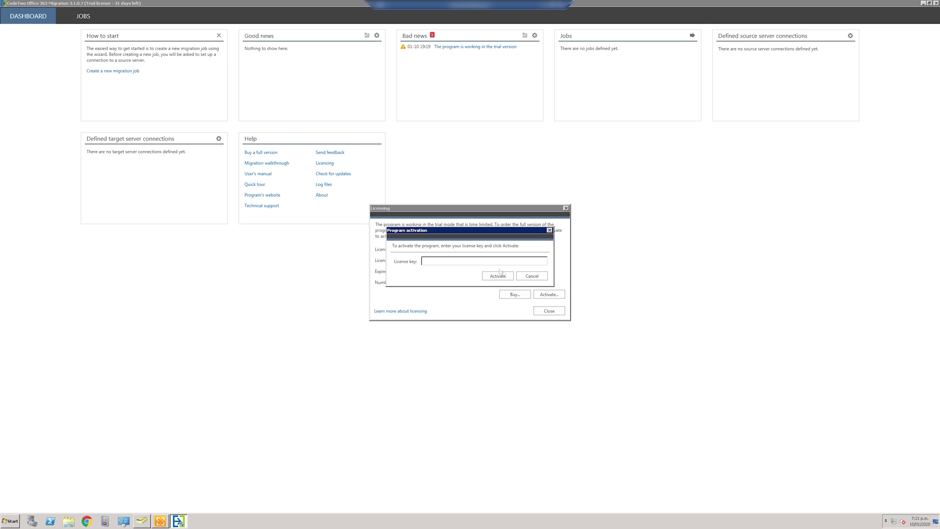
{"action": "key", "text": "ctrl+v"}
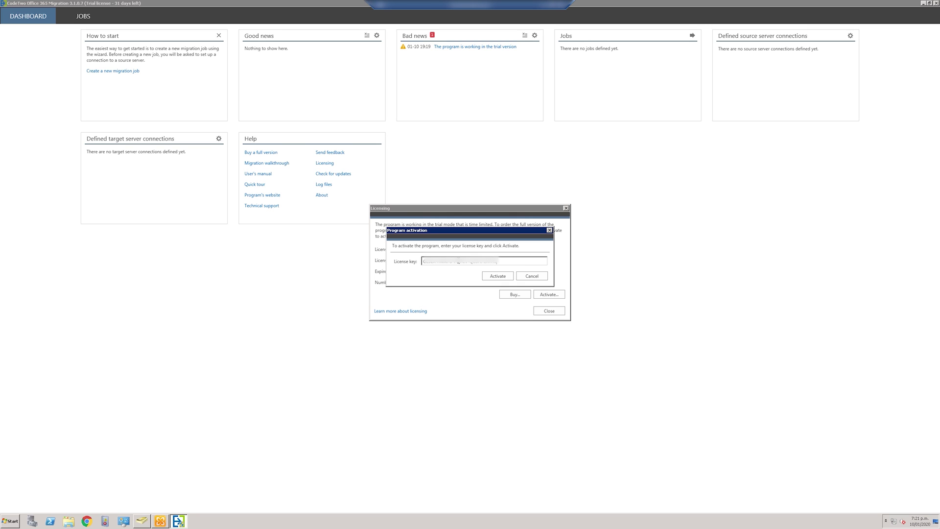
{"action": "left_click", "coordinate": [501, 277]}
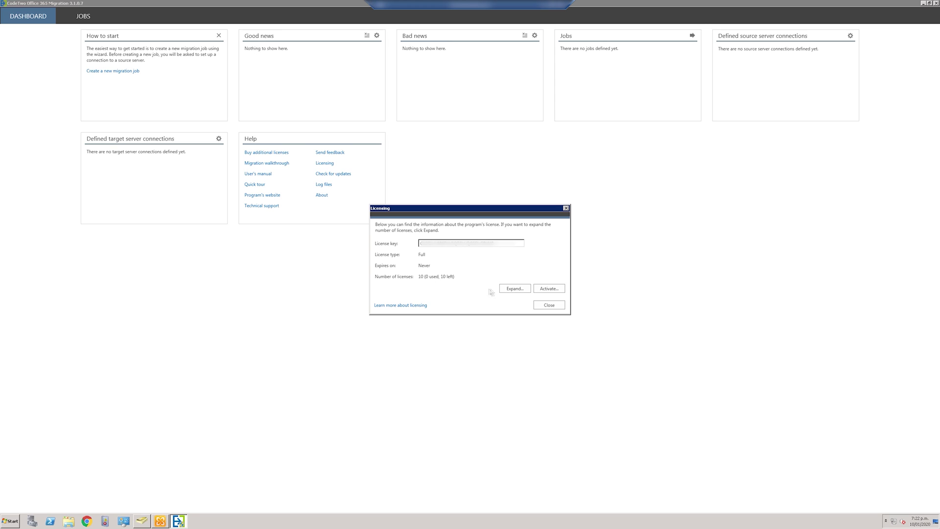
{"action": "left_click", "coordinate": [549, 307]}
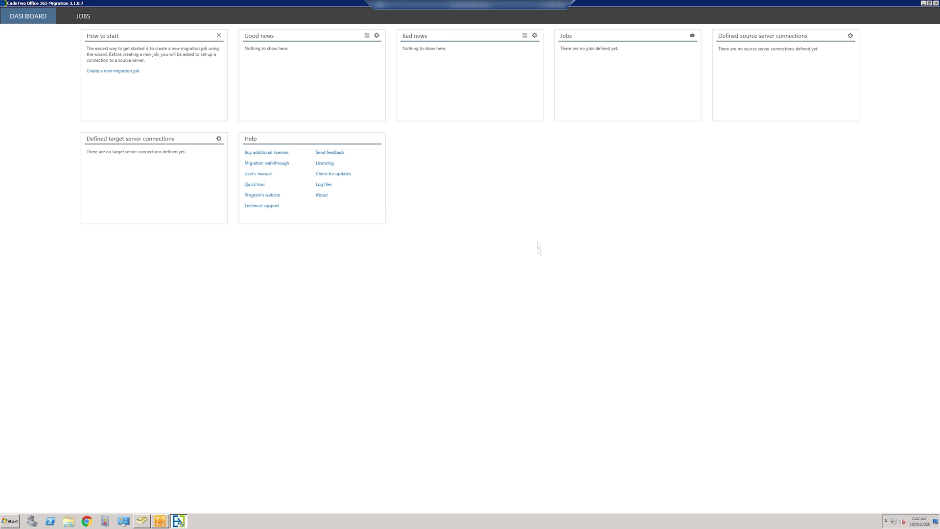
Create a new Exchange Server migration job named 'Migration to Office365'.
{"action": "left_click", "coordinate": [119, 72]}
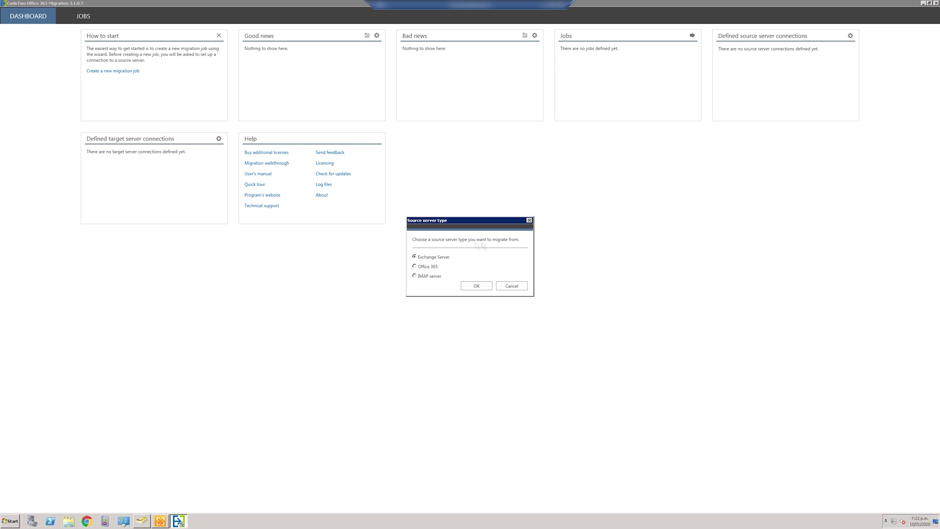
{"action": "left_click", "coordinate": [477, 286]}
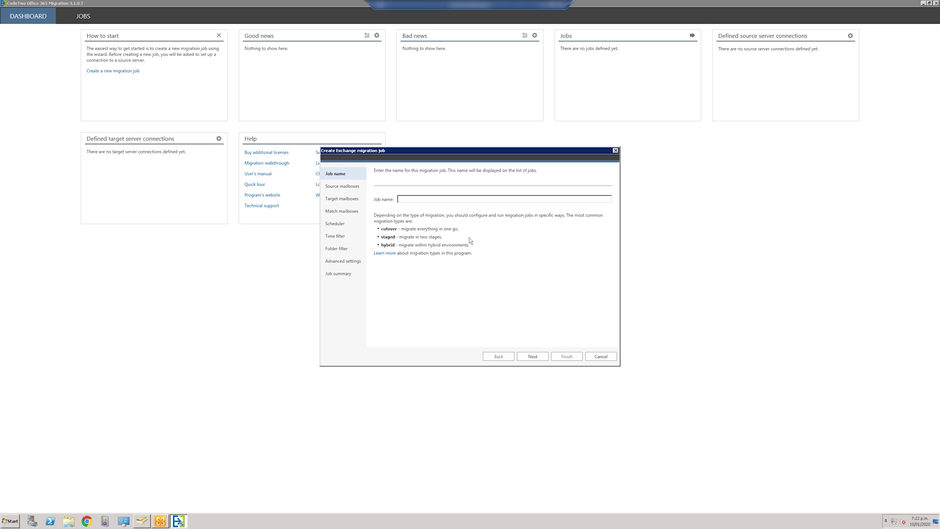
{"action": "type", "text": "Migration to Office365"}
Add a new source connection using EWS, autodiscovery and admin credentials, and run its checks.
{"action": "left_click", "coordinate": [536, 358]}
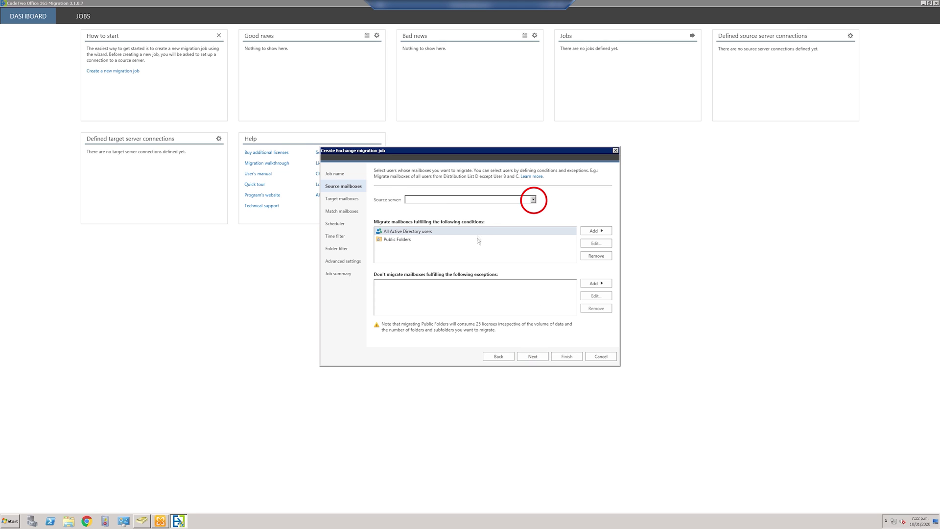
{"action": "left_click", "coordinate": [534, 200]}
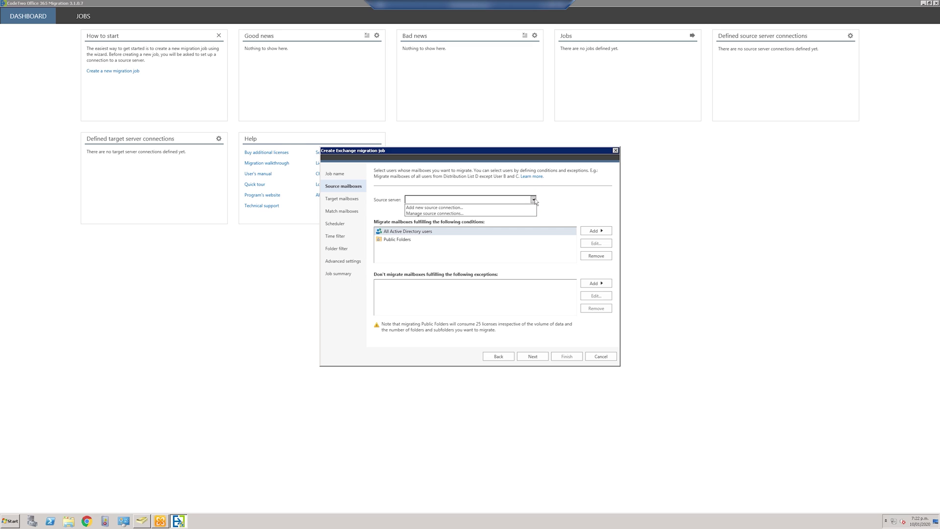
{"action": "left_click", "coordinate": [463, 207]}
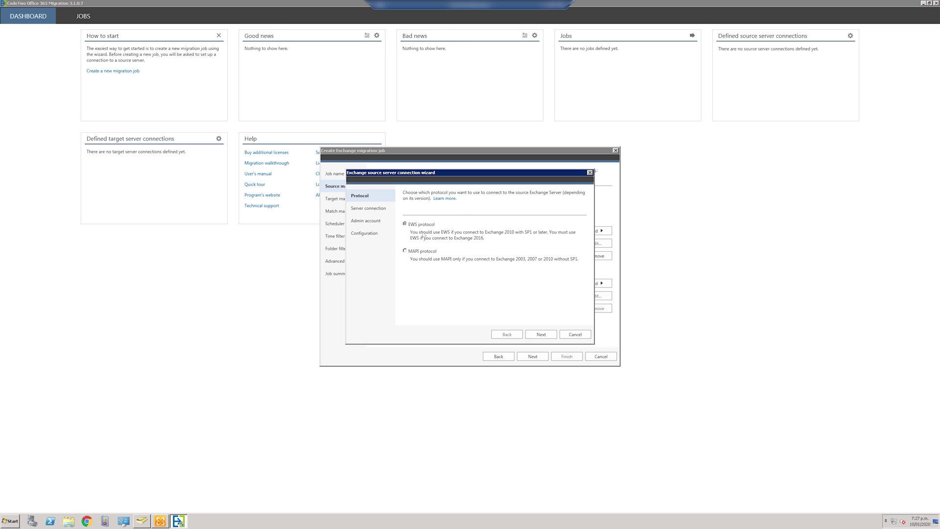
{"action": "left_click", "coordinate": [540, 334]}
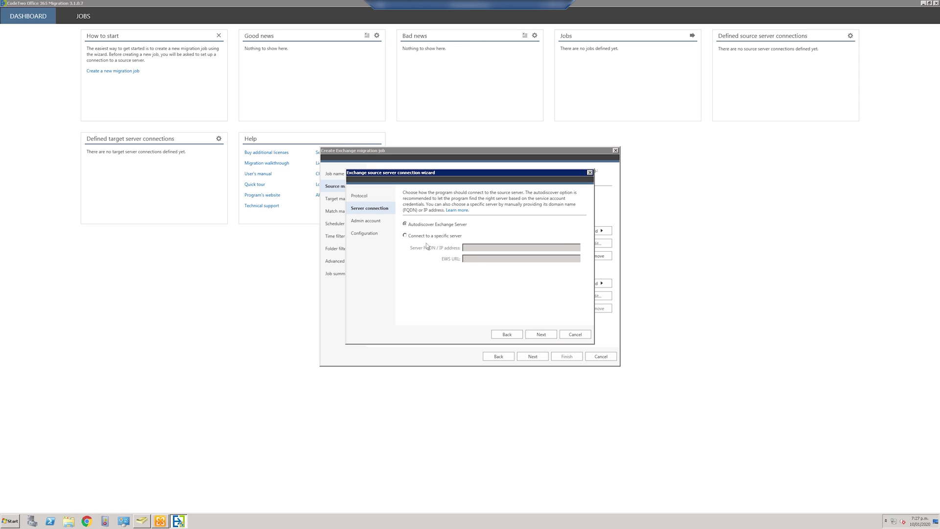
{"action": "left_click", "coordinate": [541, 334]}
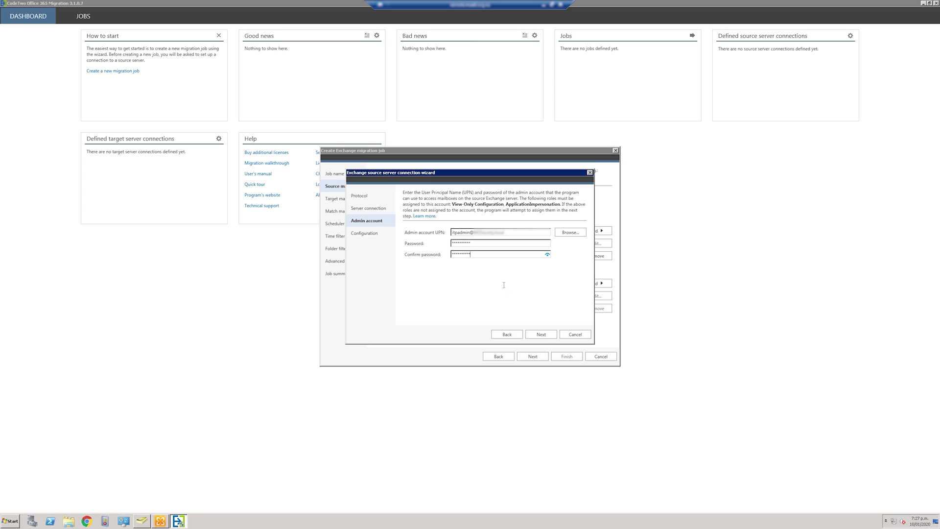
{"action": "left_click", "coordinate": [542, 336]}
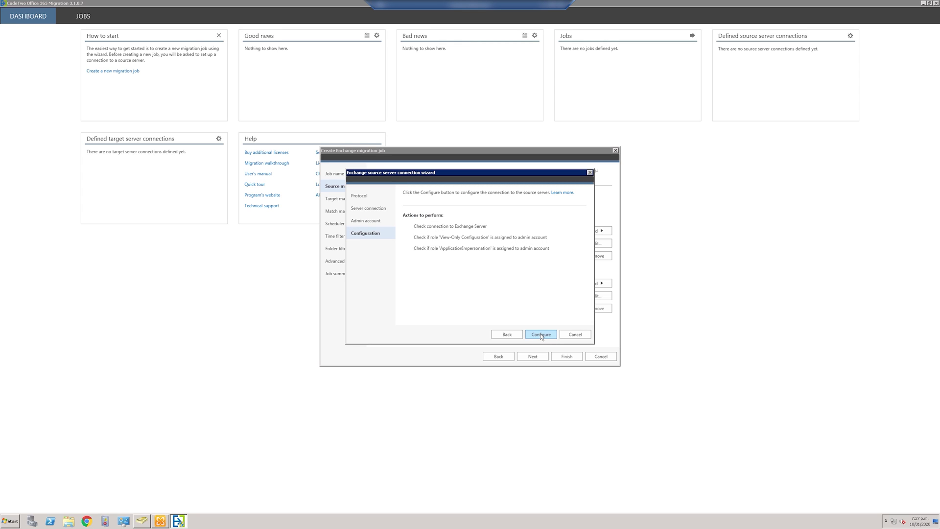
{"action": "left_click", "coordinate": [541, 335]}
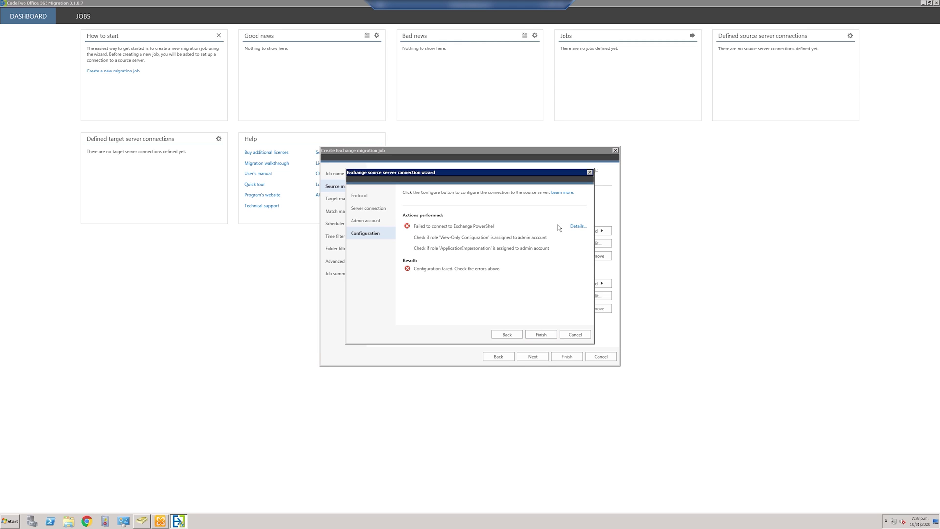
Reconfigure the source to a specific Exchange server address, assign the impersonation role, and finish.
{"action": "left_click", "coordinate": [574, 226]}
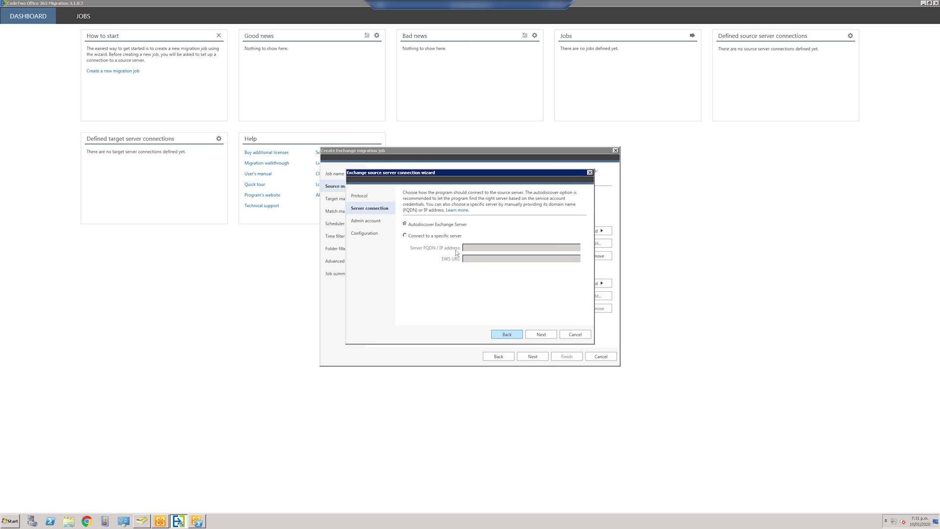
{"action": "left_click", "coordinate": [430, 236]}
{"action": "left_click", "coordinate": [489, 246]}
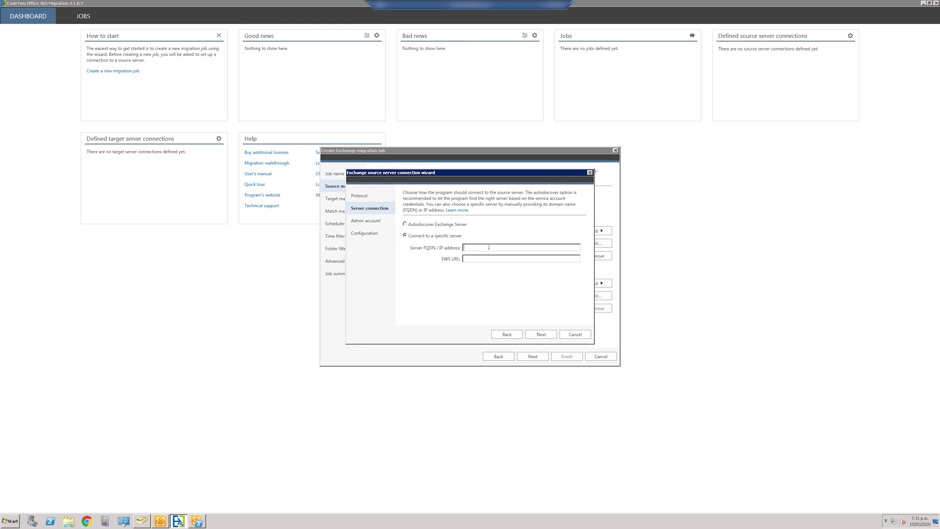
{"action": "key", "text": "ctrl+v"}
{"action": "left_click", "coordinate": [541, 334]}
{"action": "left_click", "coordinate": [541, 335]}
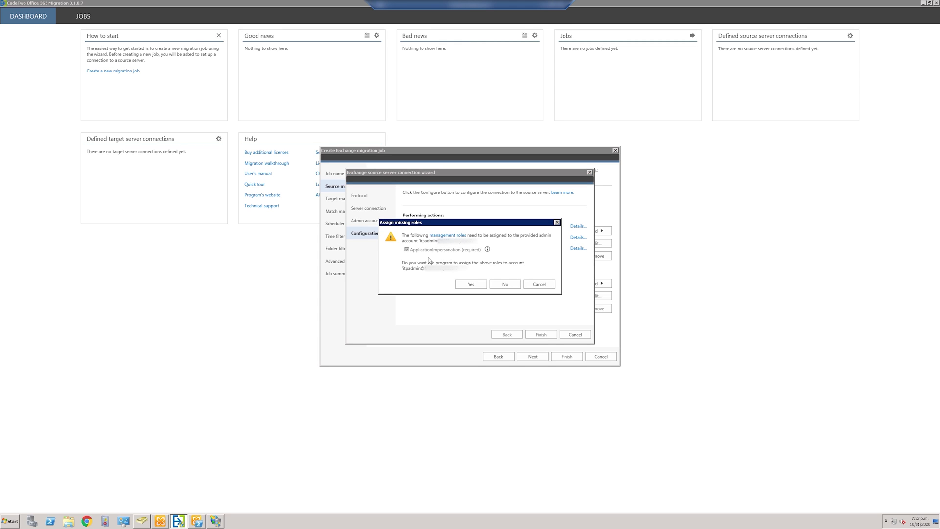
{"action": "left_click", "coordinate": [468, 284]}
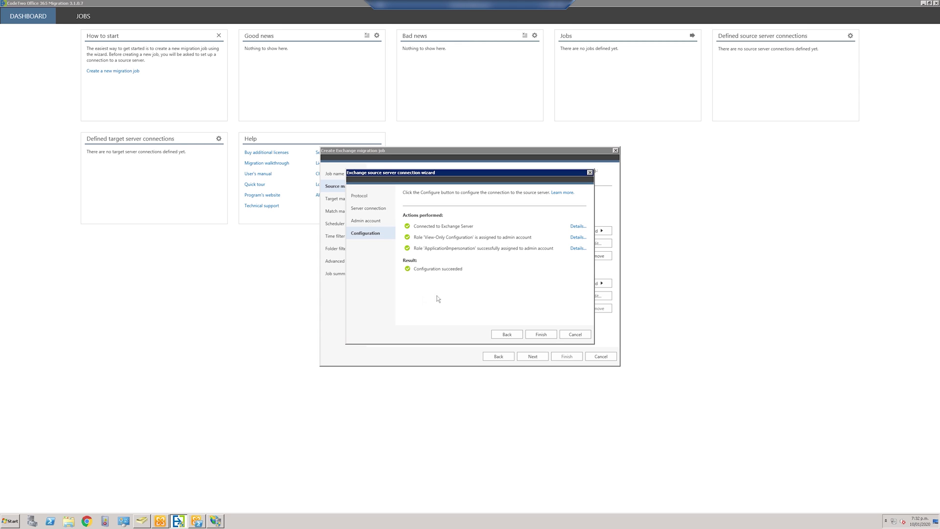
{"action": "left_click", "coordinate": [540, 334]}
Add the first individual Active Directory user and remove Public Folders from the conditions.
{"action": "left_click", "coordinate": [598, 231]}
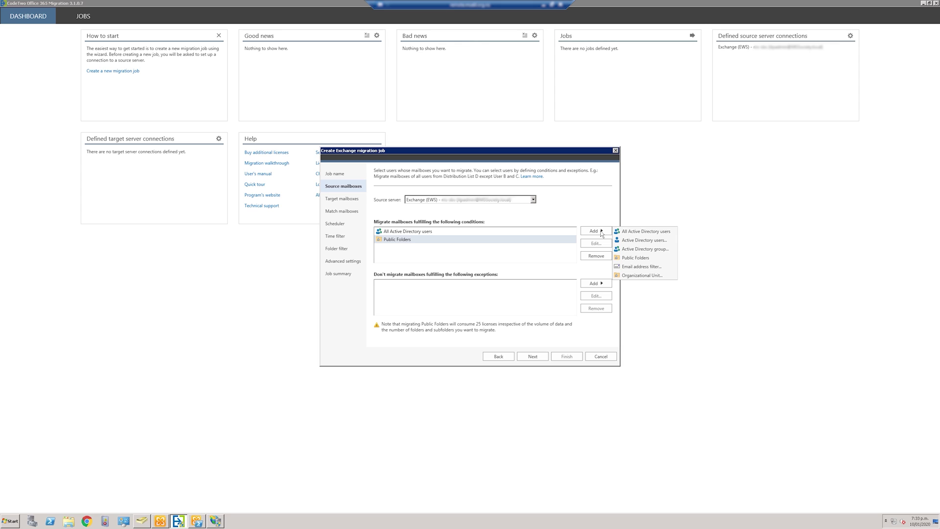
{"action": "left_click", "coordinate": [632, 240]}
{"action": "left_click", "coordinate": [475, 214]}
{"action": "left_click", "coordinate": [448, 236]}
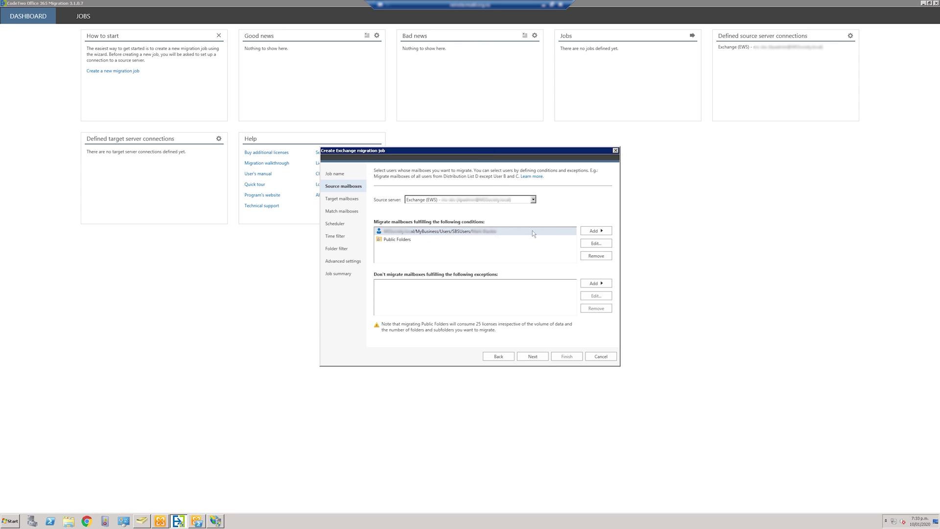
{"action": "left_click", "coordinate": [397, 239]}
{"action": "left_click", "coordinate": [591, 256]}
Add several more individual SBSUsers Active Directory users to the migration conditions.
{"action": "left_click", "coordinate": [596, 231]}
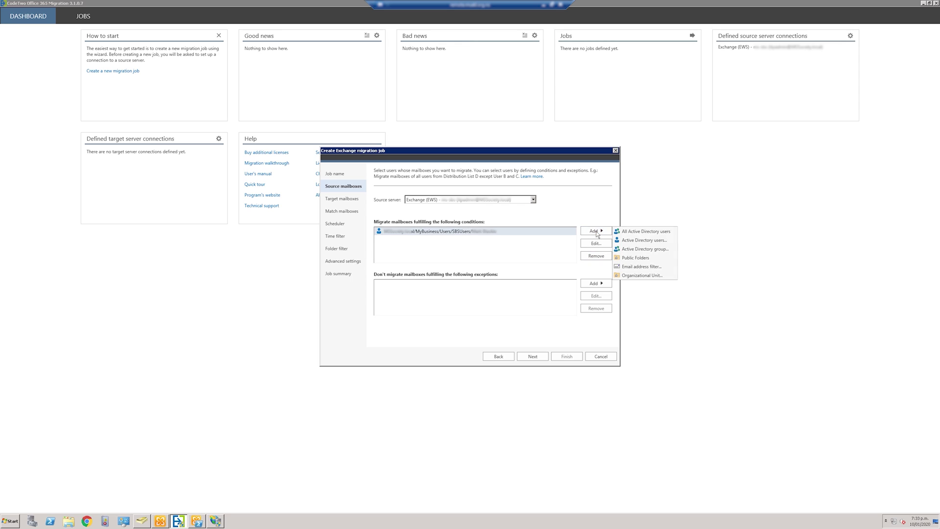
{"action": "left_click", "coordinate": [643, 241]}
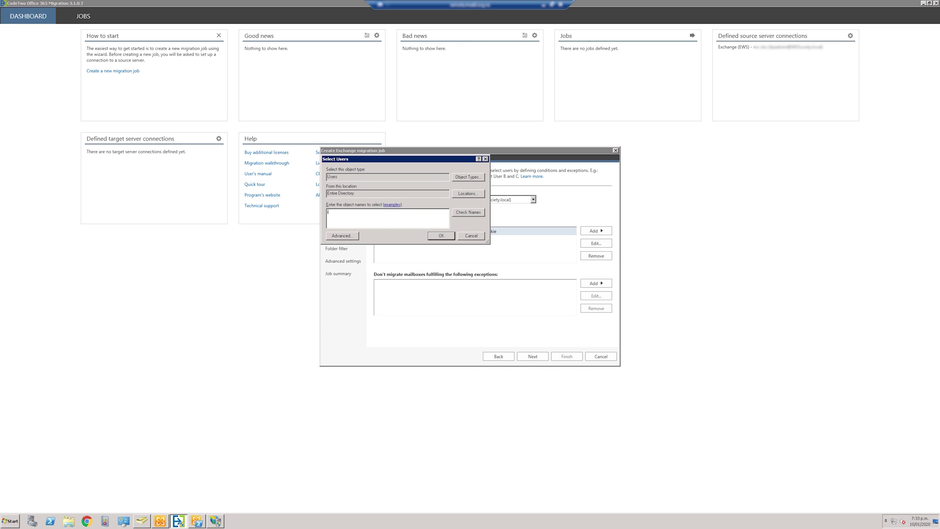
{"action": "left_click", "coordinate": [442, 236]}
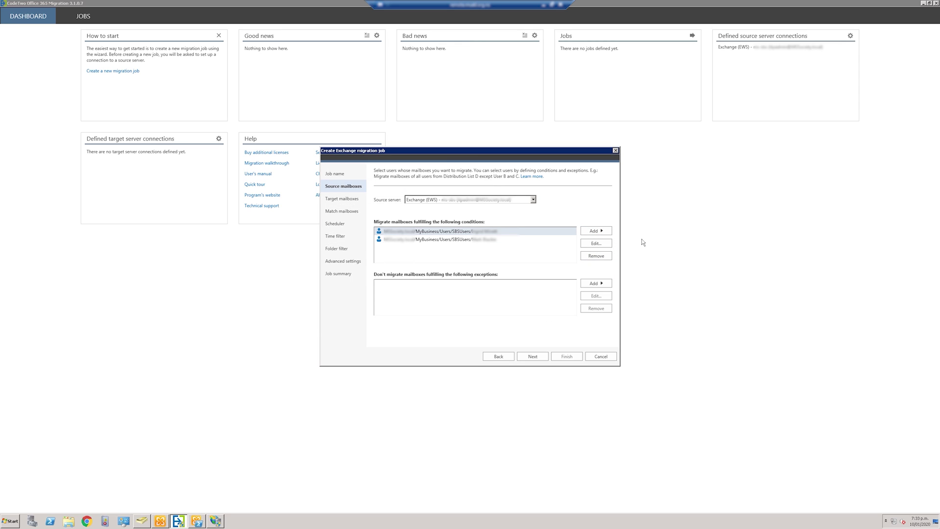
{"action": "left_click", "coordinate": [597, 232]}
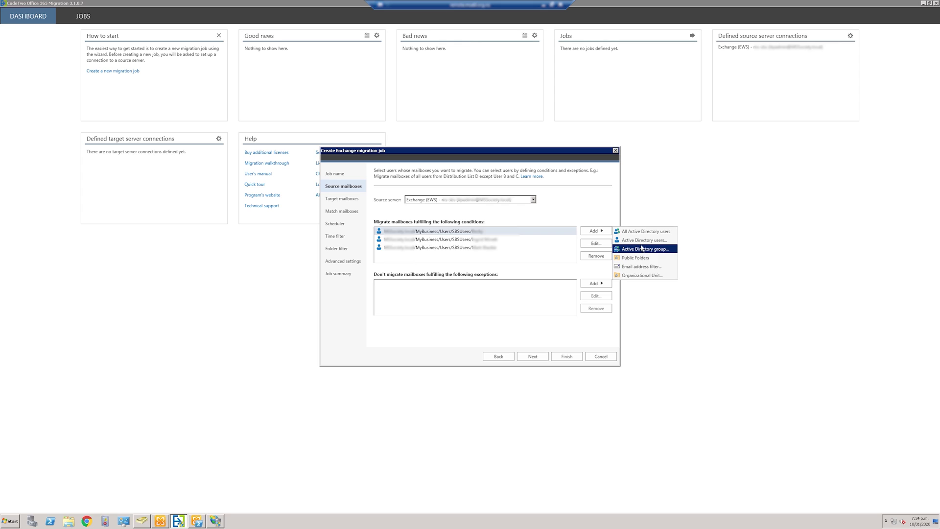
{"action": "left_click", "coordinate": [640, 245]}
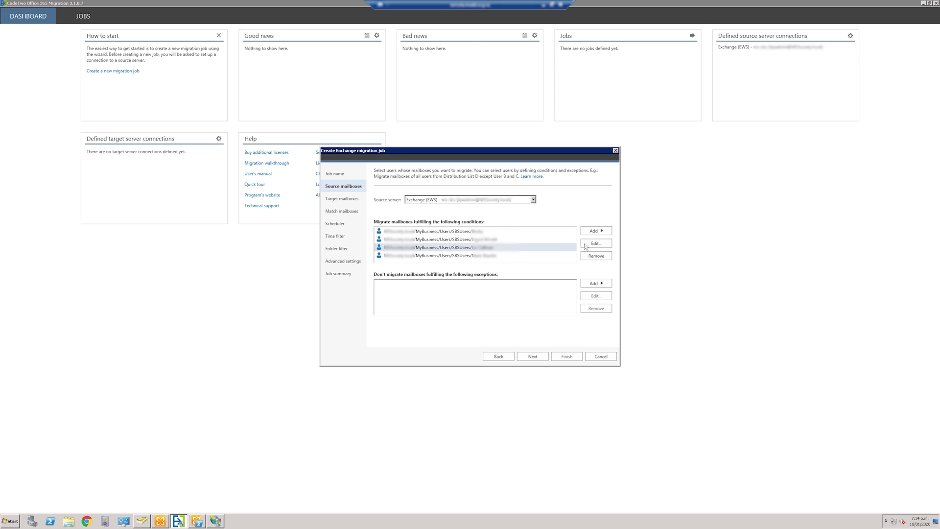
{"action": "left_click", "coordinate": [597, 231]}
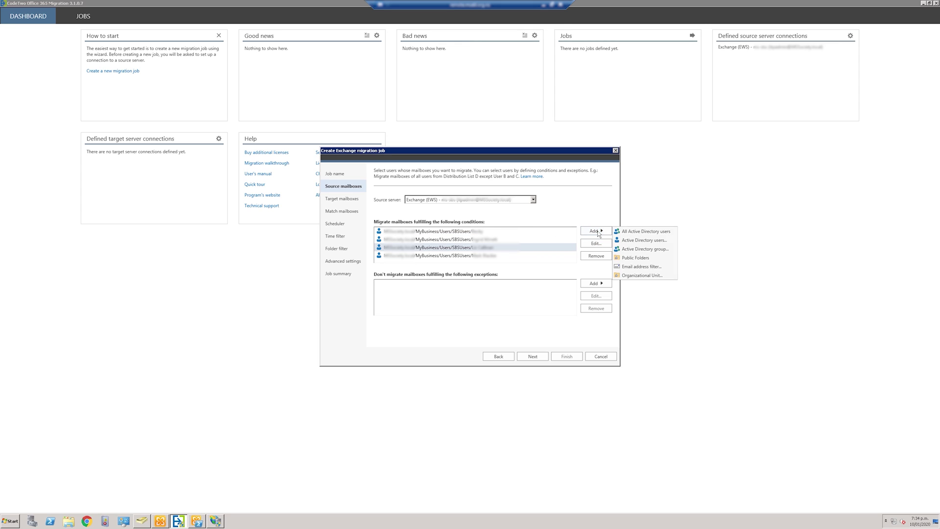
{"action": "left_click", "coordinate": [630, 240]}
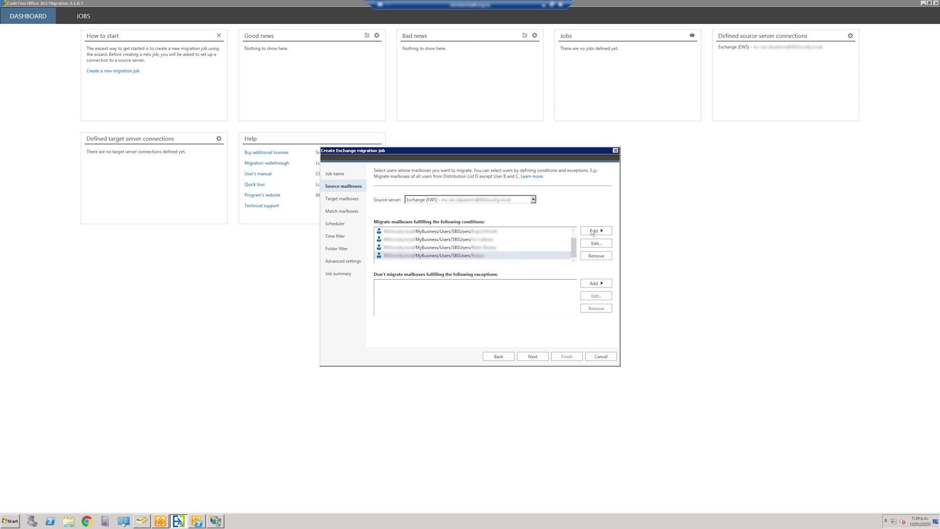
{"action": "left_click", "coordinate": [593, 231]}
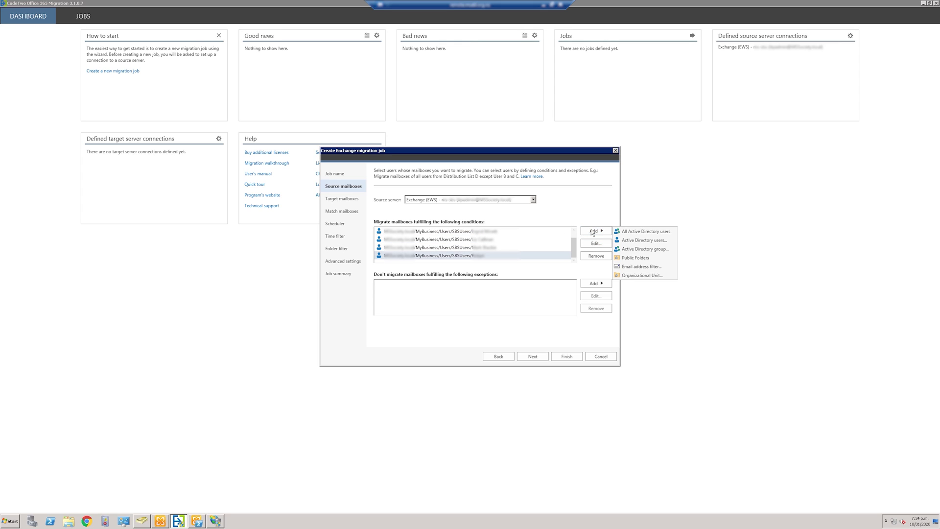
{"action": "left_click", "coordinate": [633, 234]}
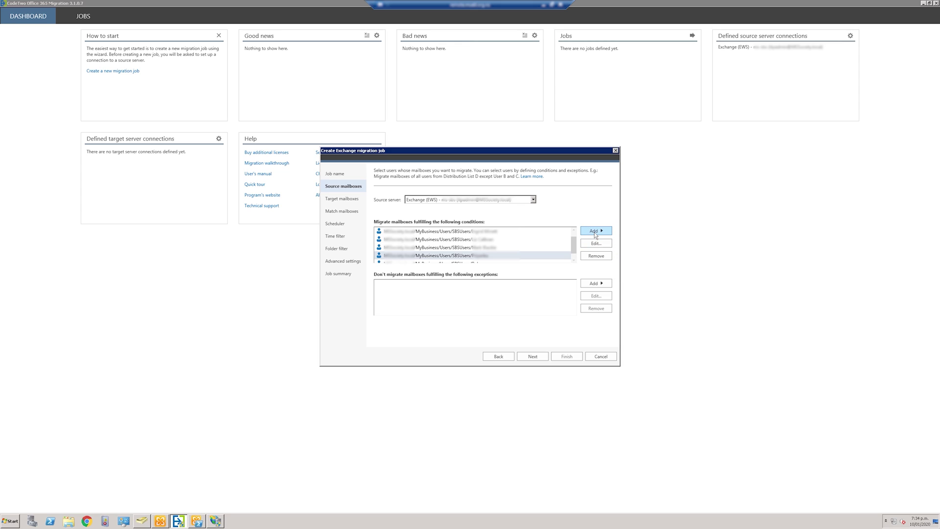
{"action": "left_click", "coordinate": [595, 231]}
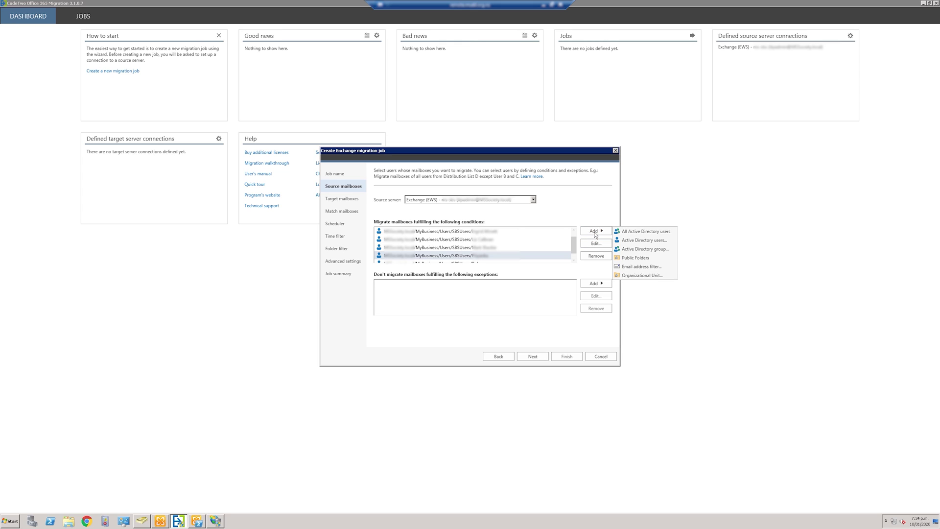
{"action": "left_click", "coordinate": [637, 238]}
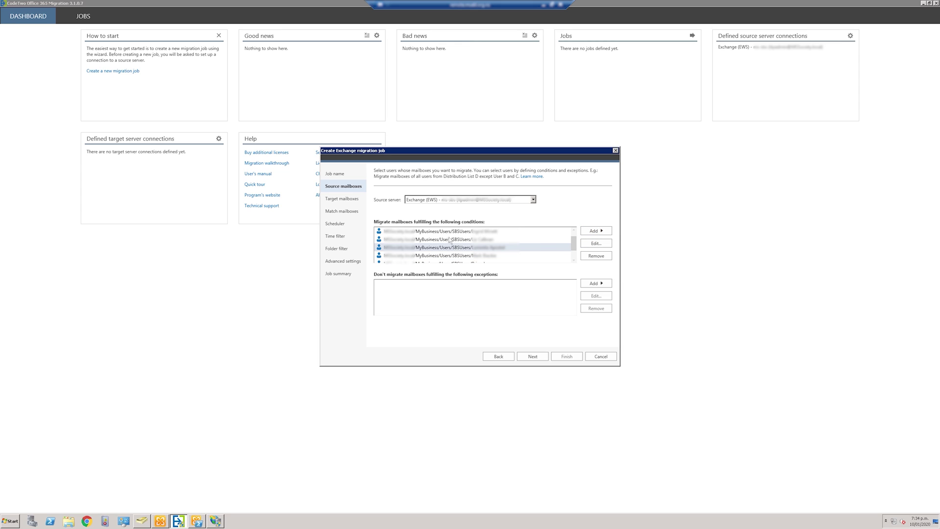
{"action": "left_click", "coordinate": [574, 260]}
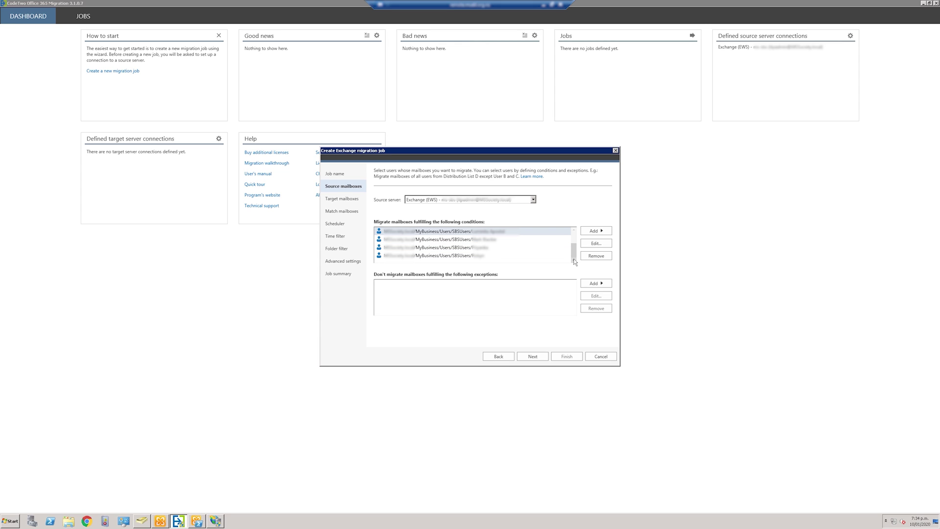
{"action": "left_click", "coordinate": [533, 356]}
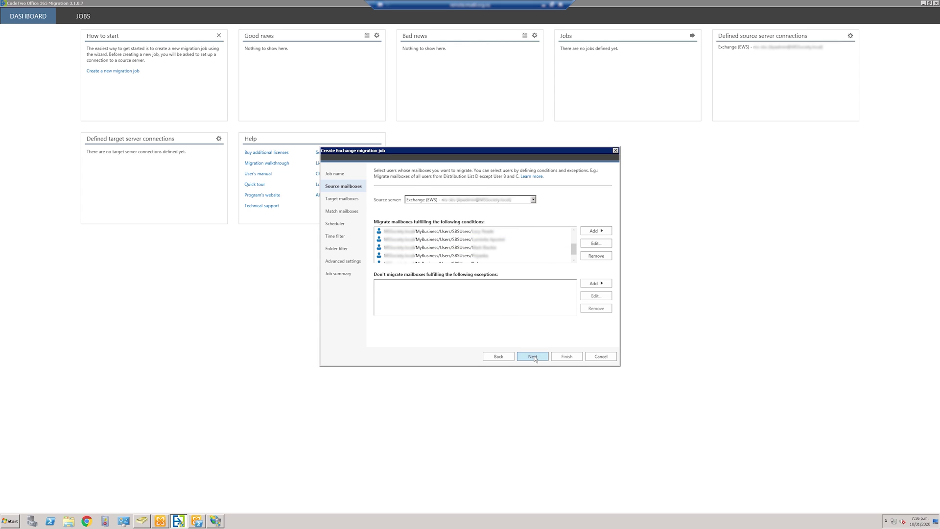
Add a new Office 365 global target connection and enter the admin account credentials.
{"action": "left_click", "coordinate": [532, 200]}
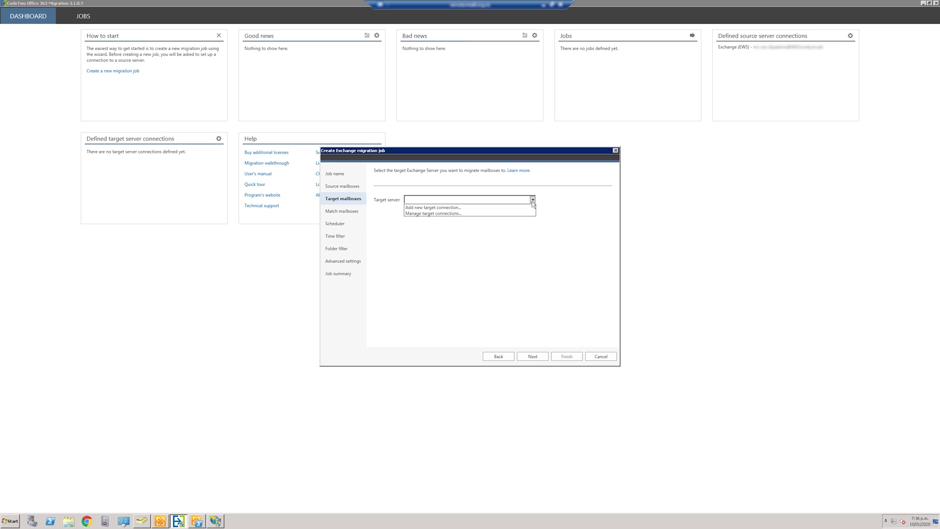
{"action": "left_click", "coordinate": [490, 208]}
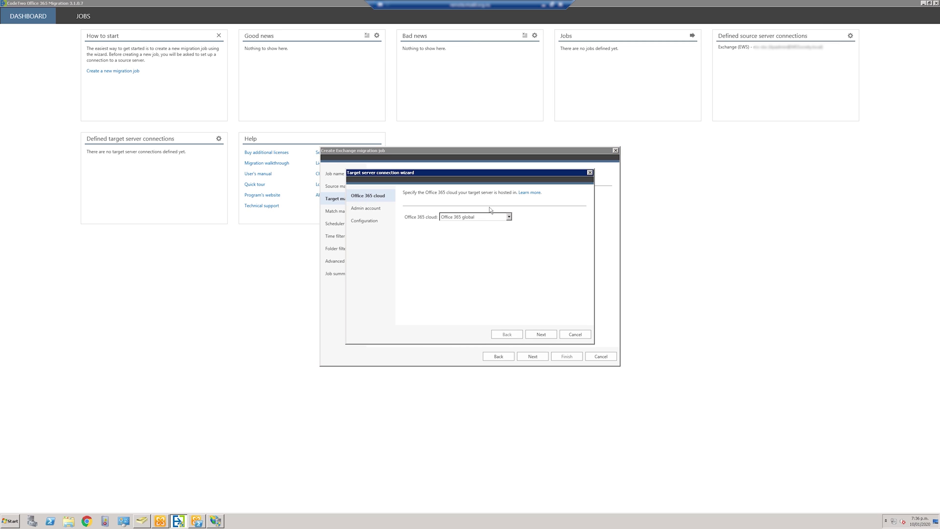
{"action": "left_click", "coordinate": [508, 218]}
{"action": "left_click", "coordinate": [510, 216]}
{"action": "left_click", "coordinate": [541, 335]}
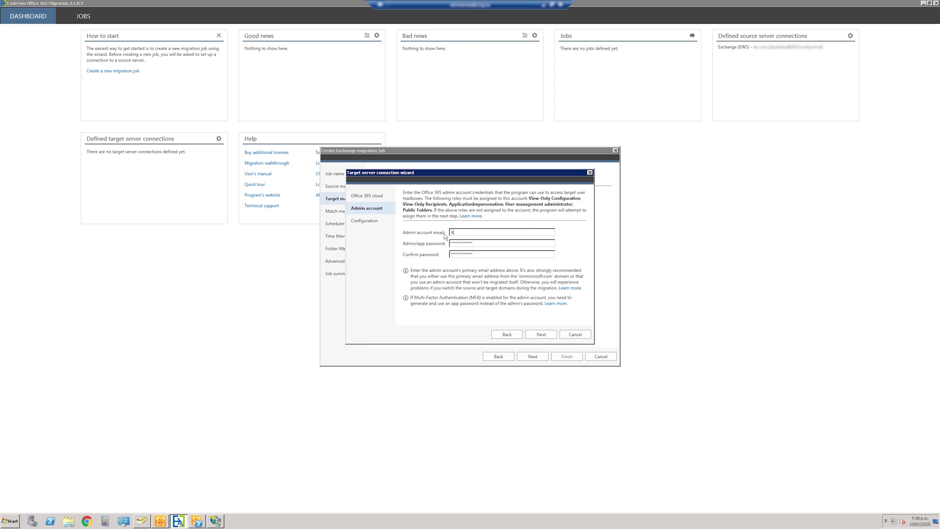
Run the target configuration checks, assign the ApplicationImpersonation role, and finish the connection.
{"action": "left_click", "coordinate": [542, 335]}
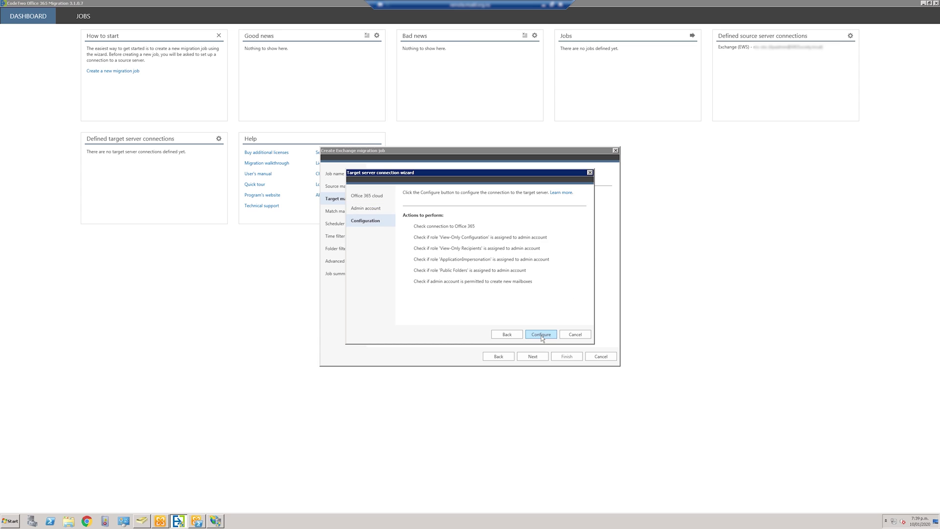
{"action": "left_click", "coordinate": [542, 335]}
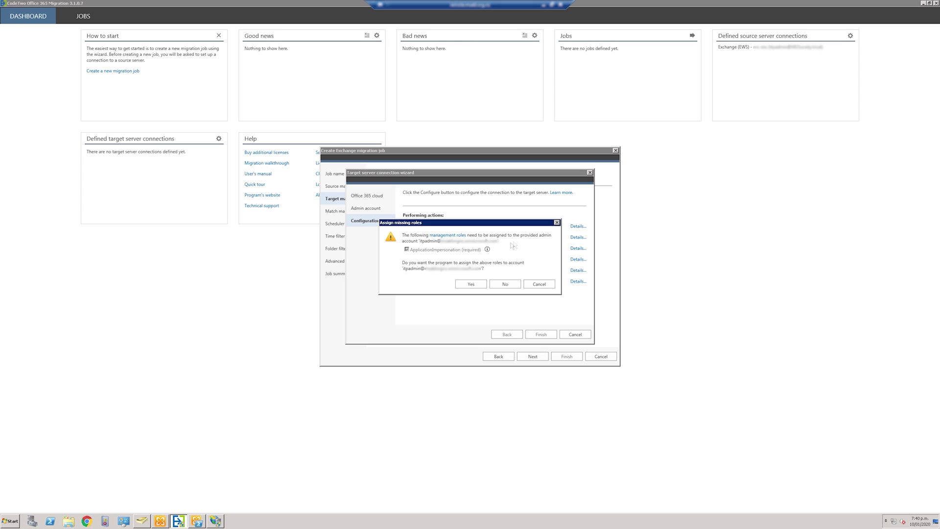
{"action": "left_click", "coordinate": [470, 284]}
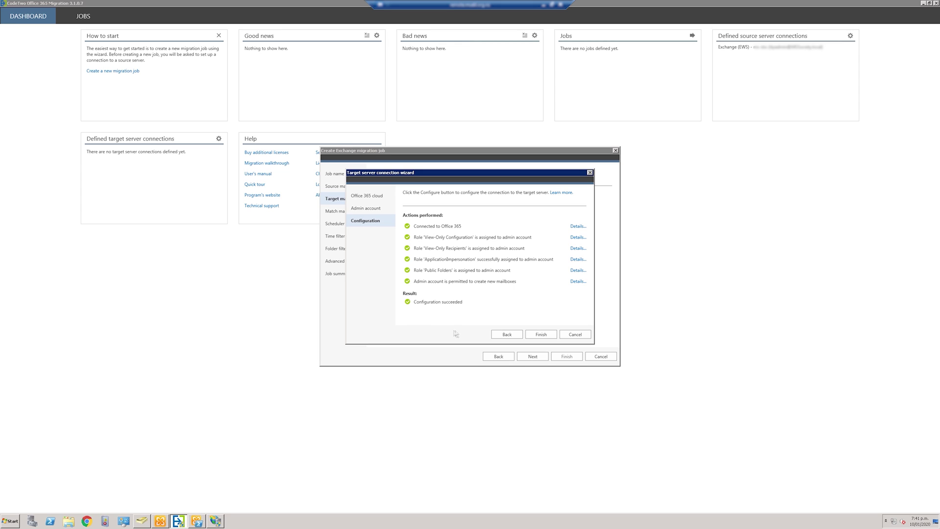
{"action": "left_click", "coordinate": [541, 334]}
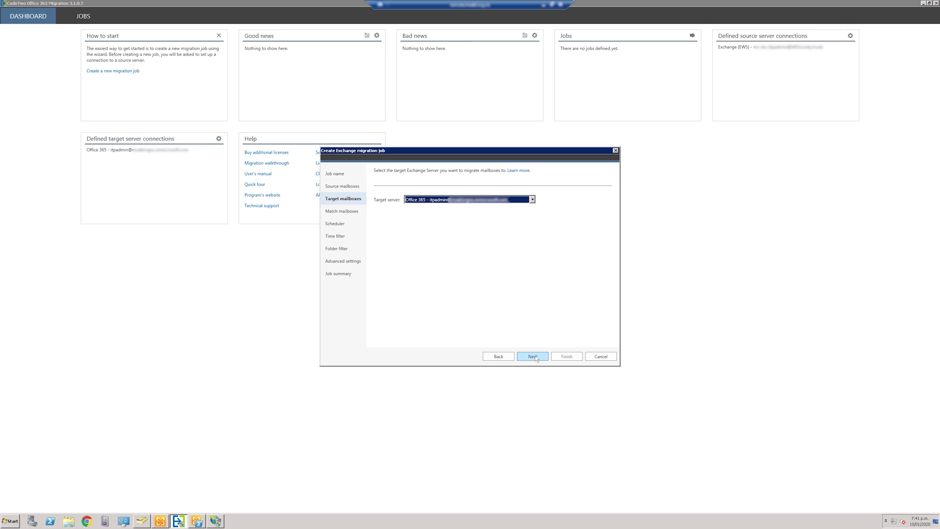
Choose to create a new target user for the first of 9 unmatched mailboxes.
{"action": "left_click", "coordinate": [532, 357]}
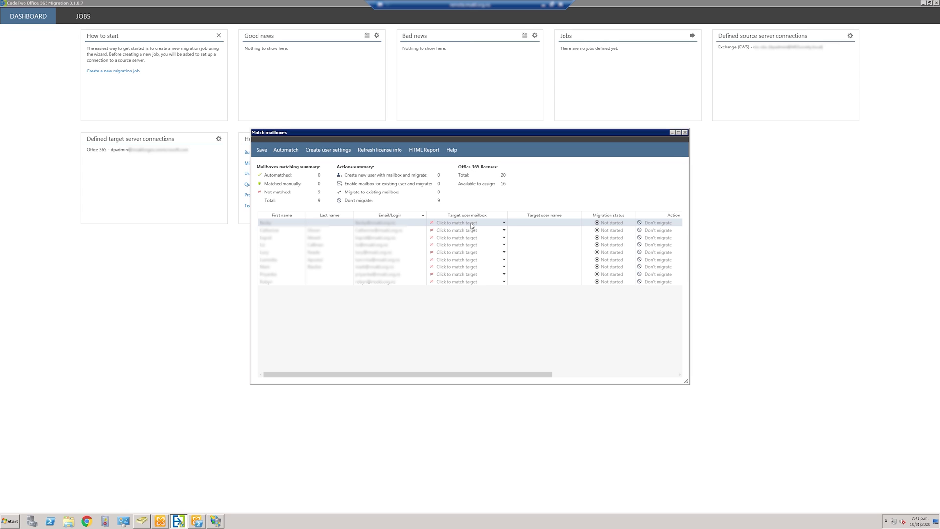
{"action": "left_click", "coordinate": [471, 225]}
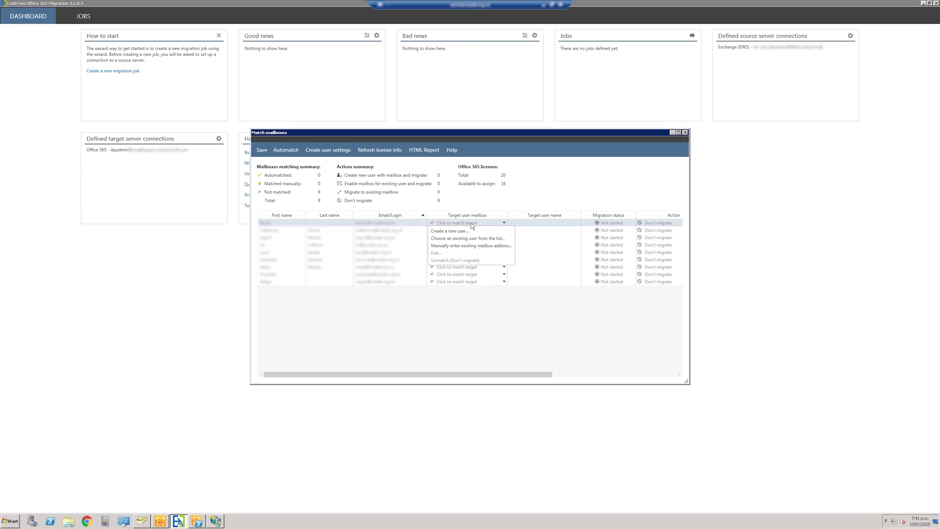
{"action": "left_click", "coordinate": [461, 236]}
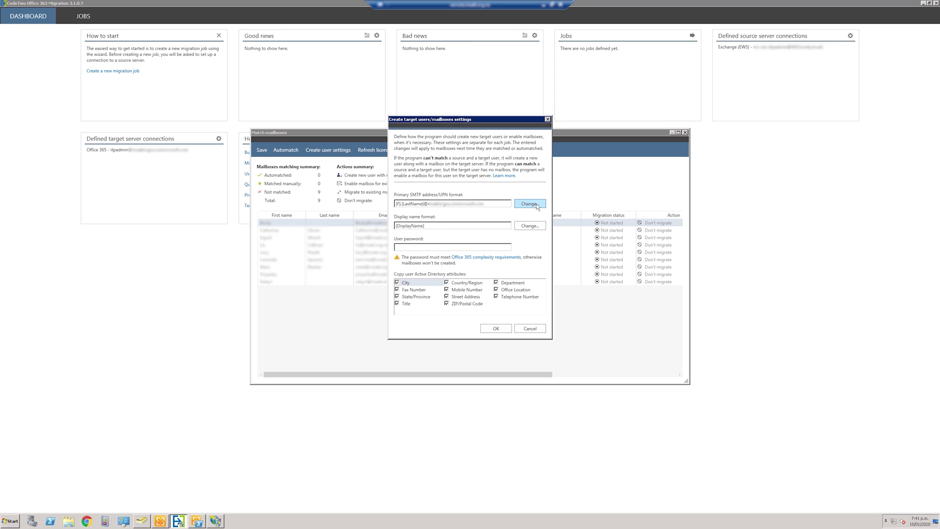
{"action": "left_click", "coordinate": [529, 203]}
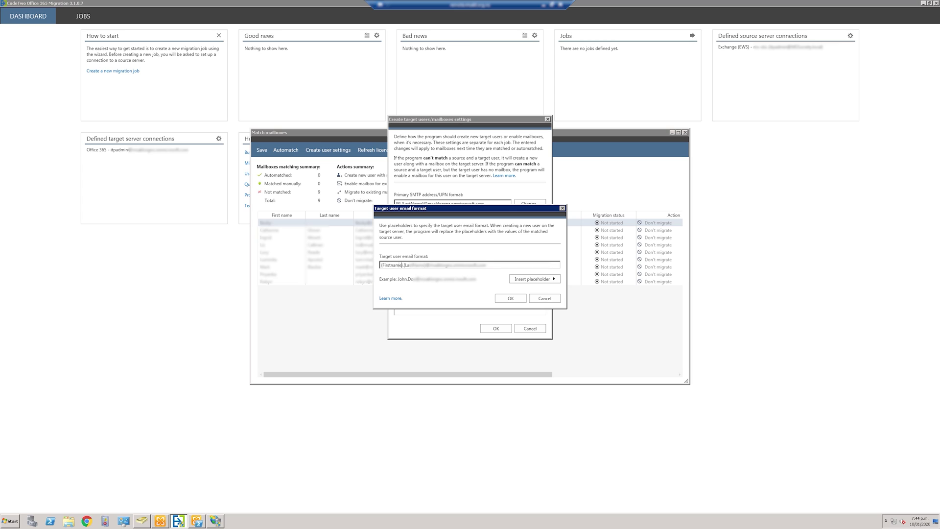
{"action": "key", "text": "BackSpace"}
{"action": "type", "text": "Name}@"}
{"action": "left_click_drag", "start_coordinate": [405, 265], "coordinate": [426, 265]}
{"action": "key", "text": "BackSpace"}
{"action": "left_click_drag", "start_coordinate": [432, 265], "coordinate": [467, 265]}
{"action": "key", "text": "BackSpace"}
{"action": "left_click", "coordinate": [512, 298]}
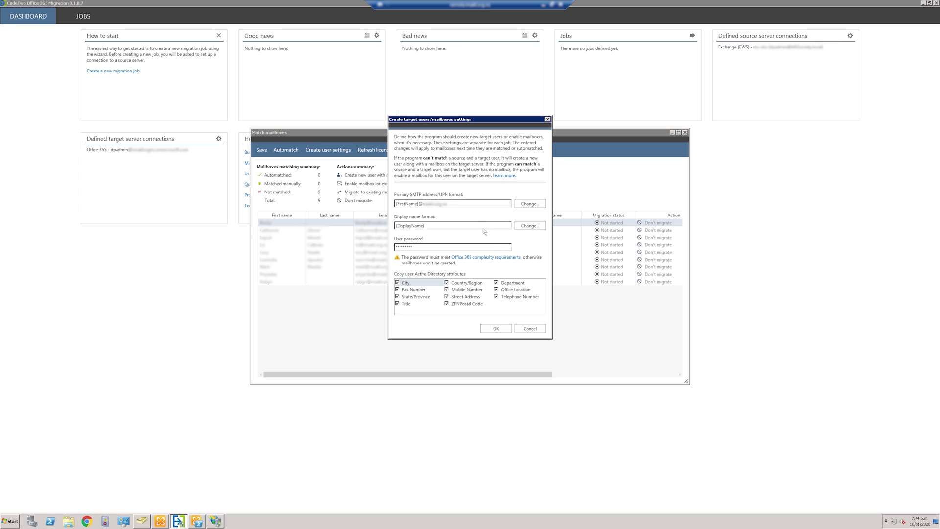
{"action": "left_click", "coordinate": [497, 329]}
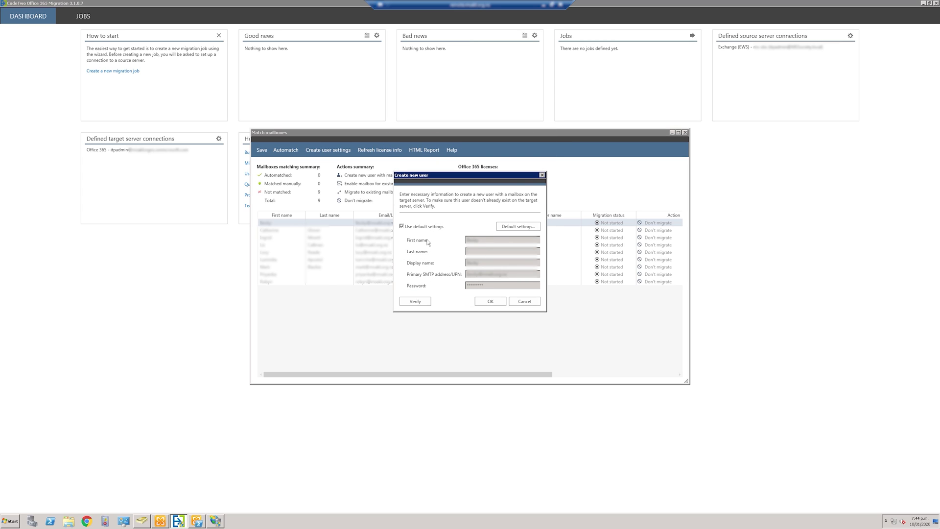
Validate and confirm new target users for the first and second mailboxes, then check license options.
{"action": "left_click", "coordinate": [425, 302]}
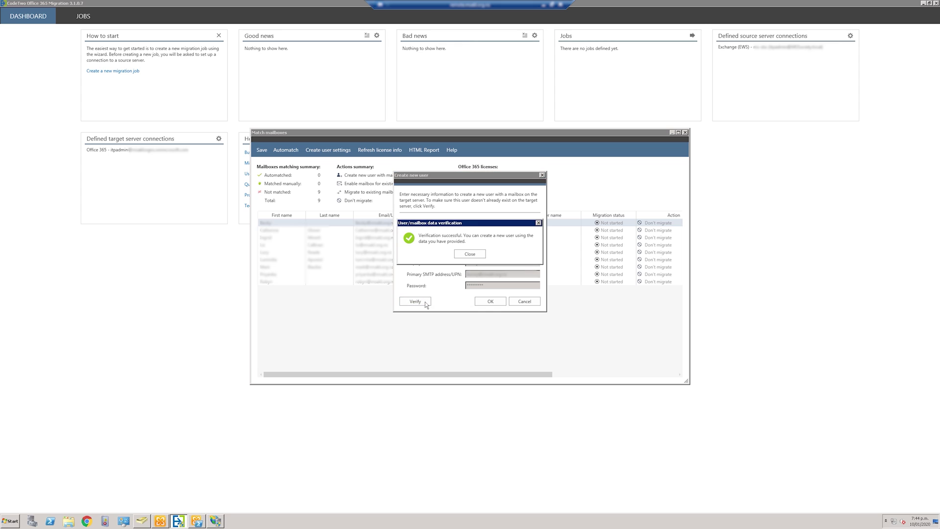
{"action": "left_click", "coordinate": [469, 255]}
{"action": "left_click", "coordinate": [489, 303]}
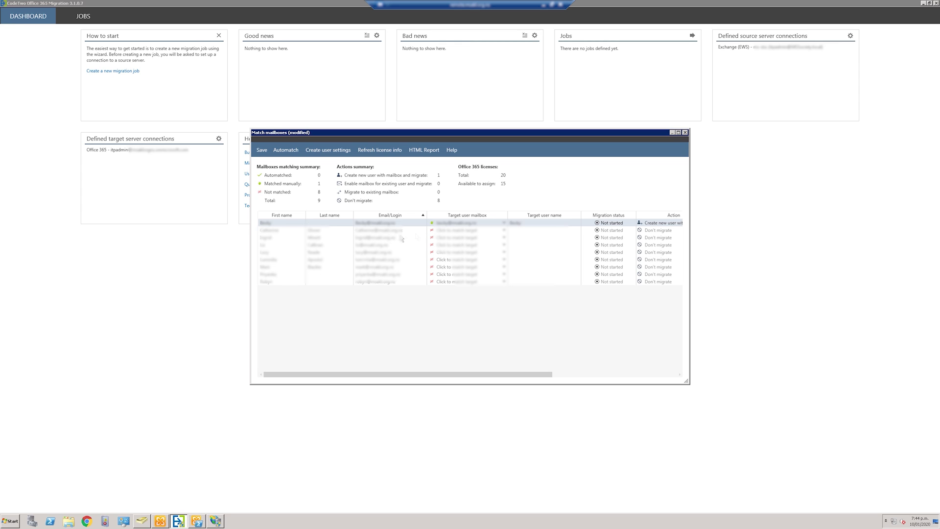
{"action": "left_click", "coordinate": [474, 231]}
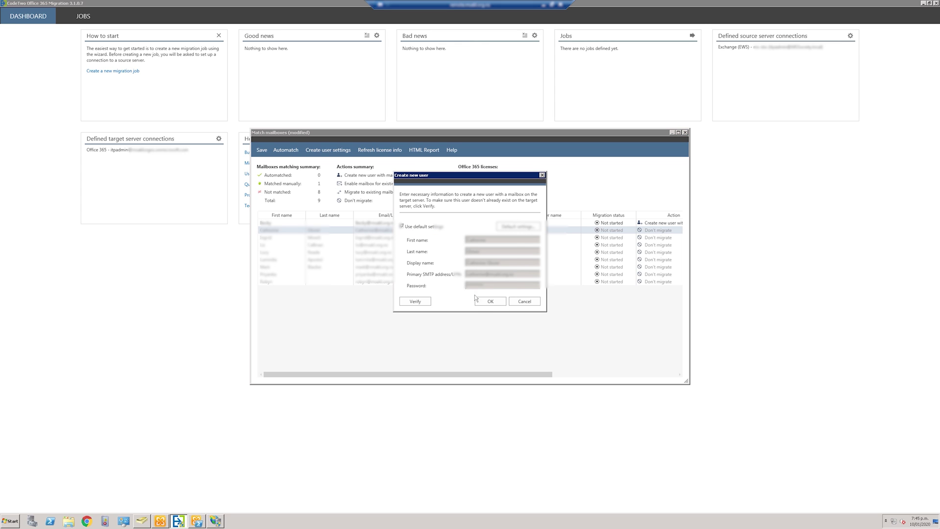
{"action": "left_click", "coordinate": [490, 301]}
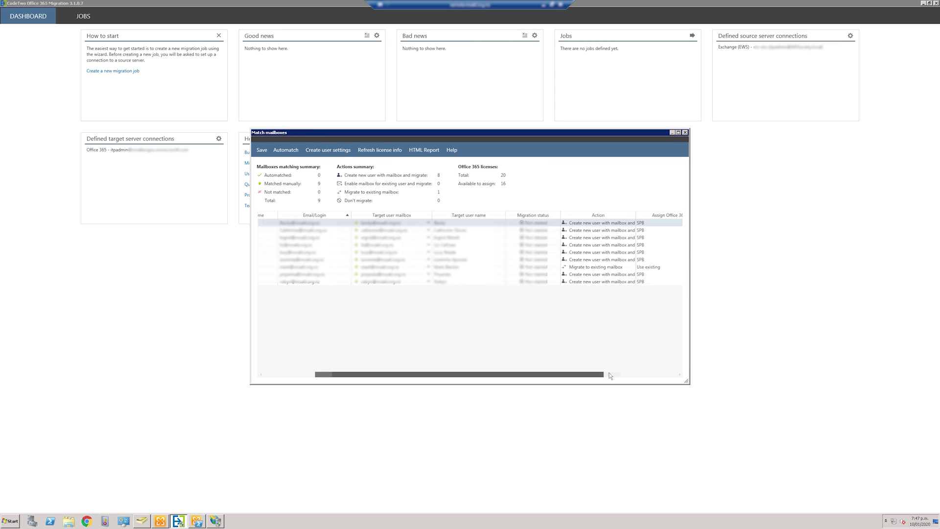
{"action": "left_click", "coordinate": [610, 376]}
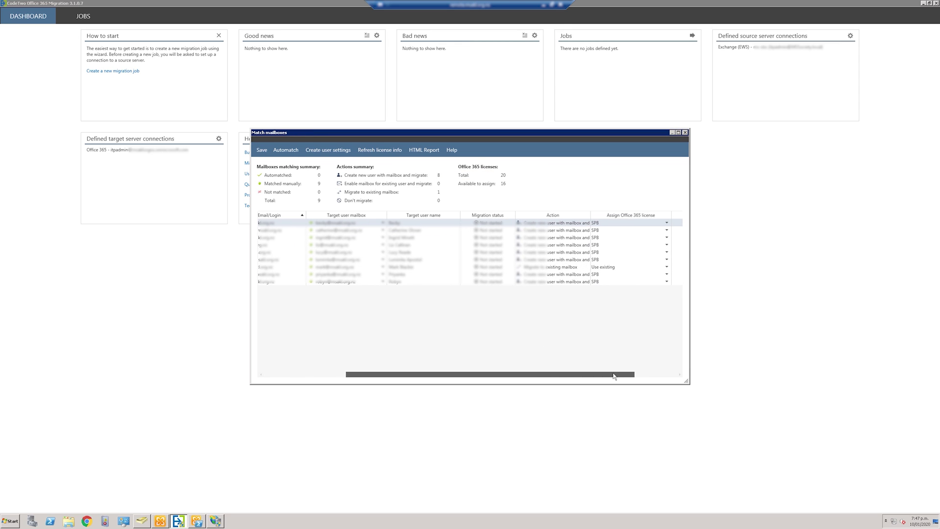
{"action": "left_click", "coordinate": [615, 223]}
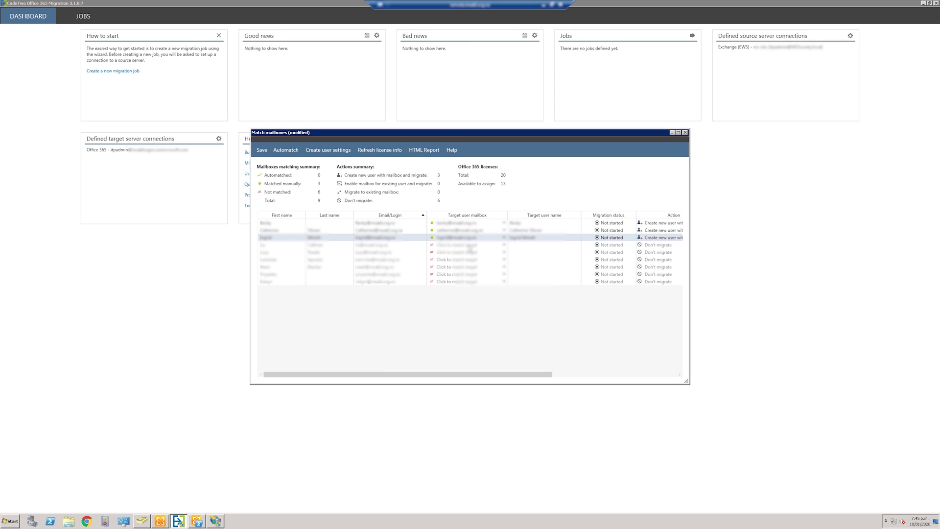
Set the fourth and fifth mailboxes to Create new user and confirm each.
{"action": "left_click", "coordinate": [469, 245]}
{"action": "left_click", "coordinate": [468, 248]}
{"action": "left_click", "coordinate": [467, 256]}
{"action": "left_click", "coordinate": [490, 301]}
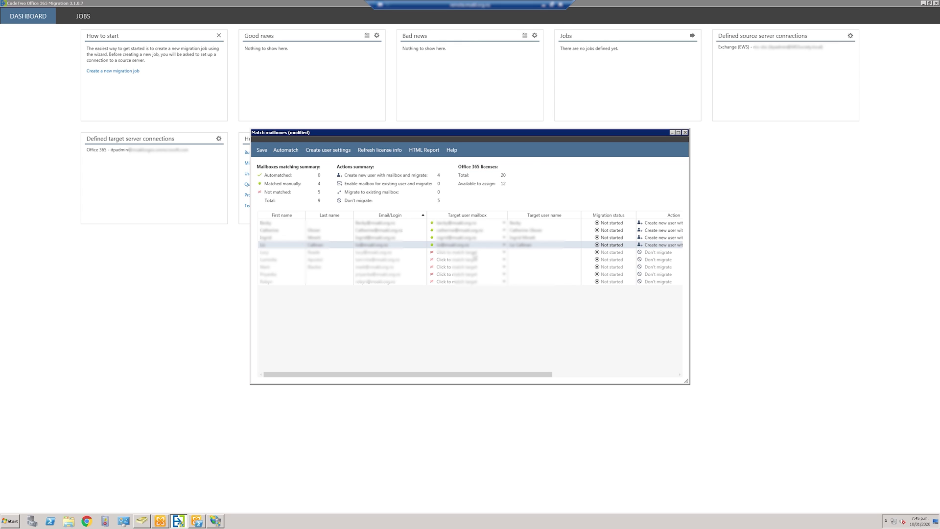
{"action": "left_click", "coordinate": [475, 257]}
{"action": "left_click", "coordinate": [472, 264]}
{"action": "left_click", "coordinate": [490, 301]}
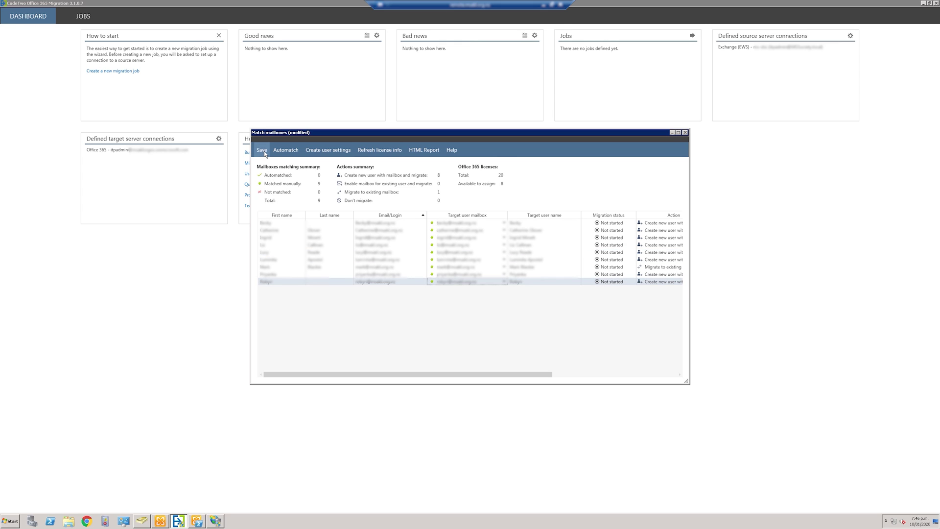
Save the mailbox matches, close the matching window, and pass the Scheduler step with scheduling off.
{"action": "left_click", "coordinate": [263, 151]}
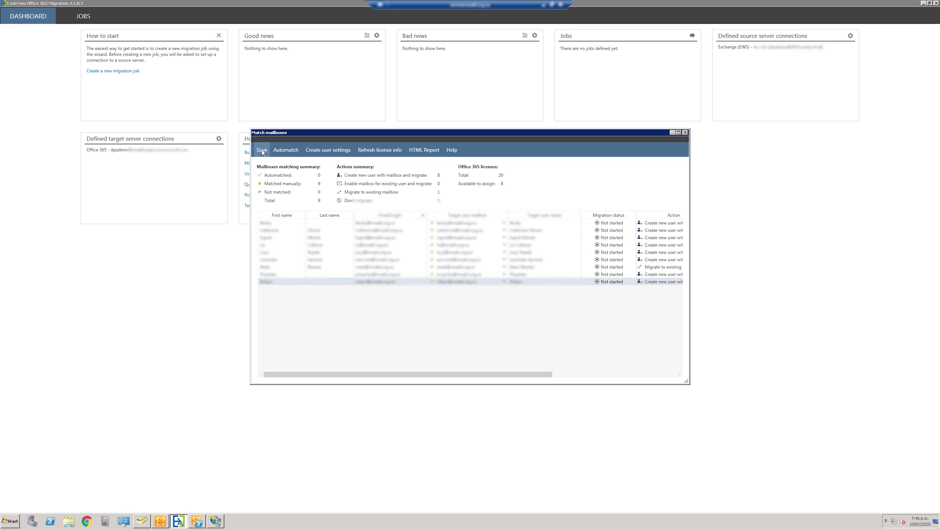
{"action": "left_click", "coordinate": [686, 133]}
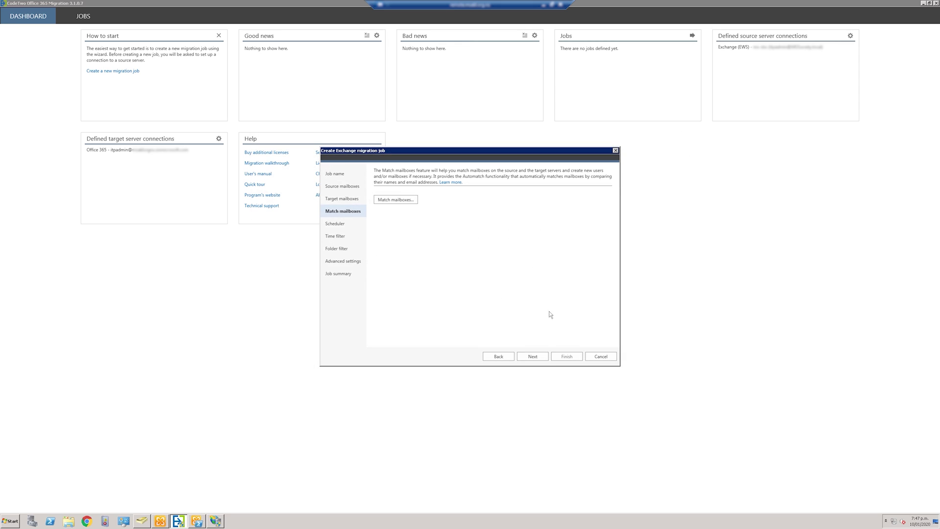
{"action": "left_click", "coordinate": [534, 356]}
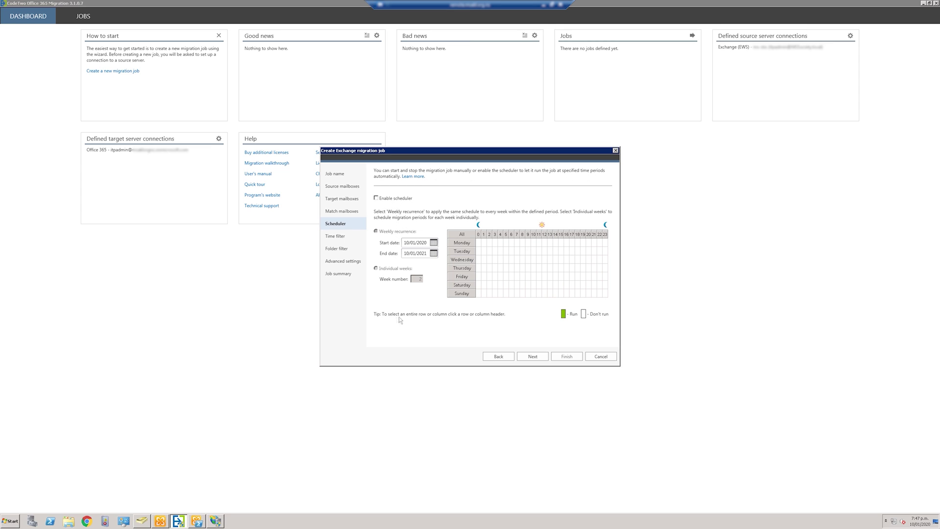
{"action": "left_click", "coordinate": [533, 357]}
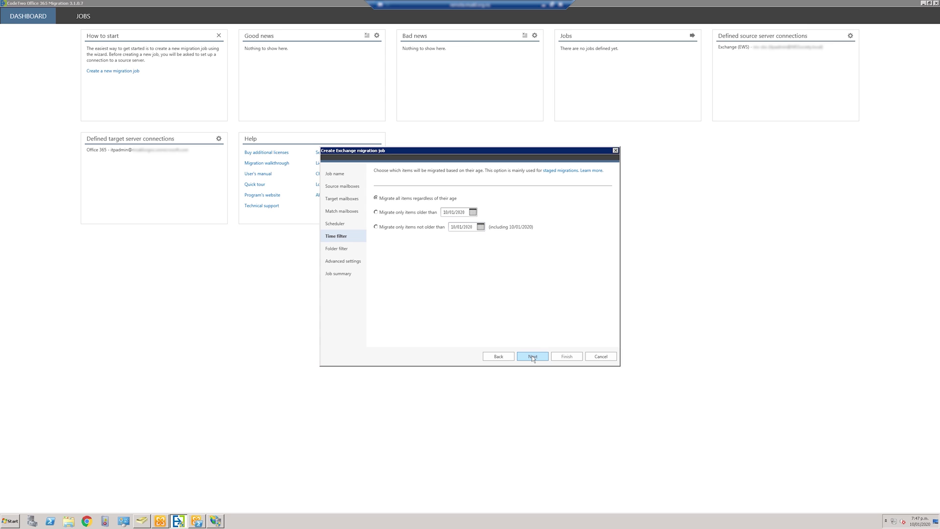
Keep all item ages, include the Junk folder, and continue through Advanced settings to Job summary.
{"action": "left_click", "coordinate": [532, 355]}
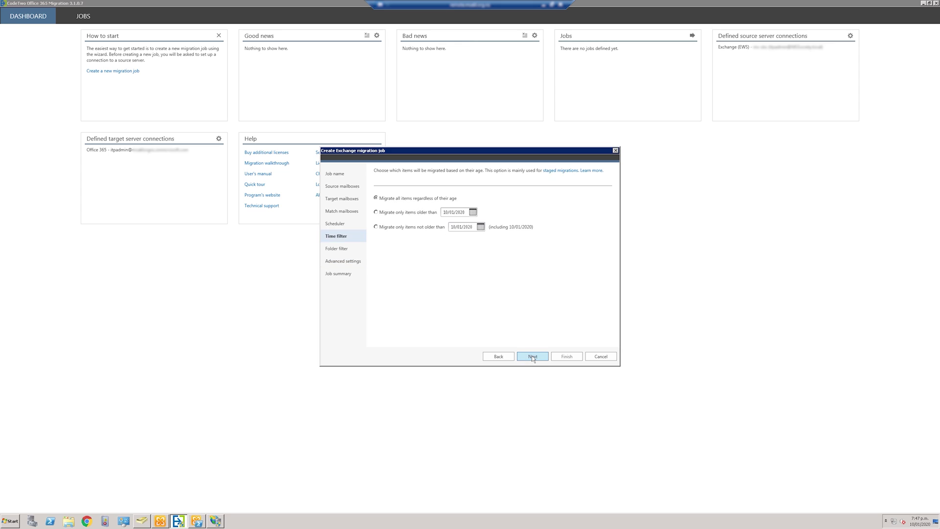
{"action": "left_click", "coordinate": [532, 356]}
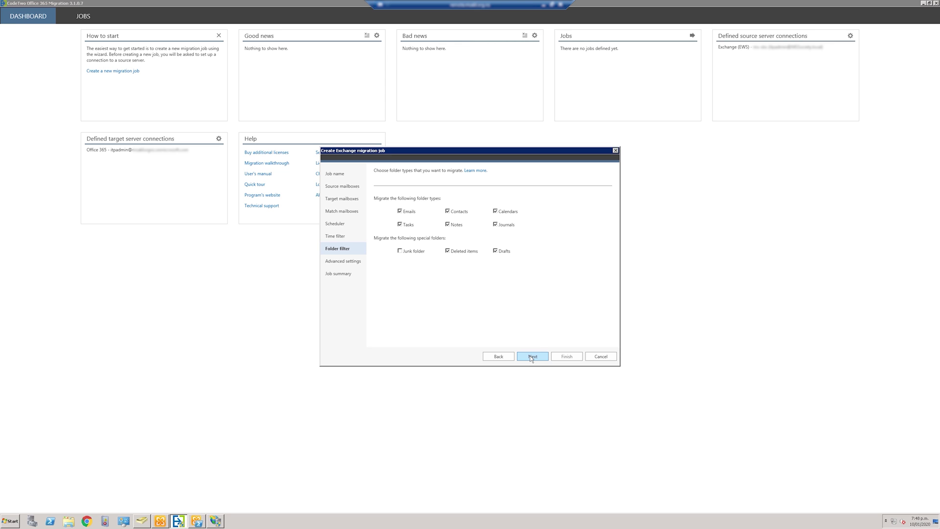
{"action": "left_click", "coordinate": [400, 251]}
{"action": "left_click", "coordinate": [537, 356]}
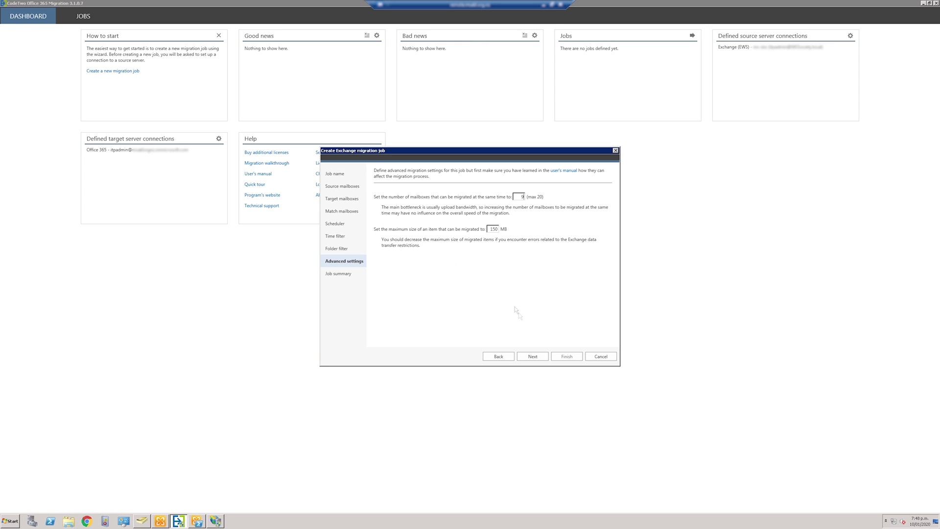
{"action": "left_click", "coordinate": [534, 356]}
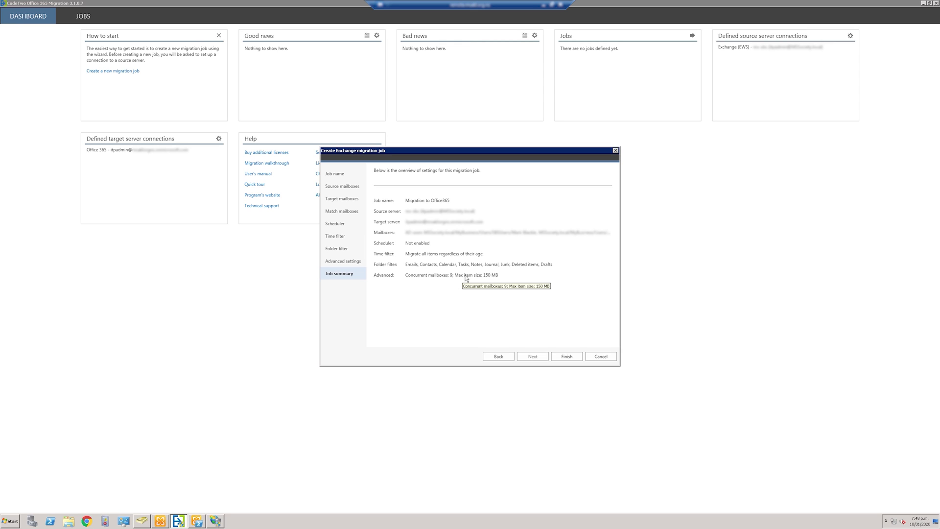
Lower concurrent mailboxes to 5 and finish creating the Migration to Office365 job.
{"action": "left_click", "coordinate": [496, 356]}
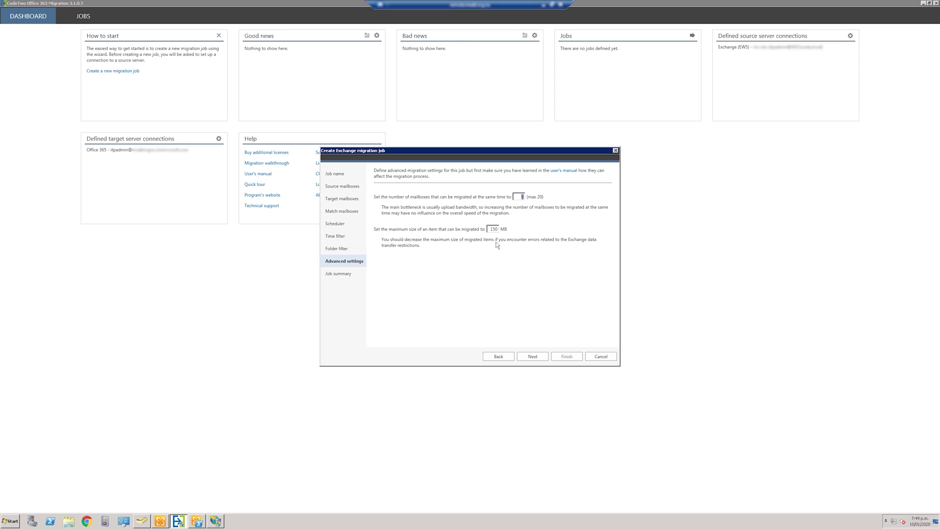
{"action": "type", "text": "5"}
{"action": "left_click", "coordinate": [541, 361]}
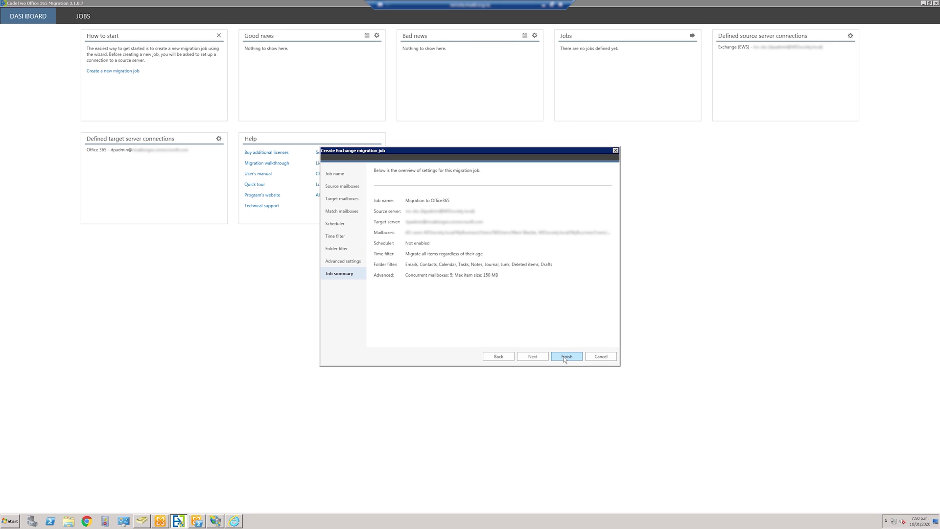
{"action": "left_click", "coordinate": [565, 358]}
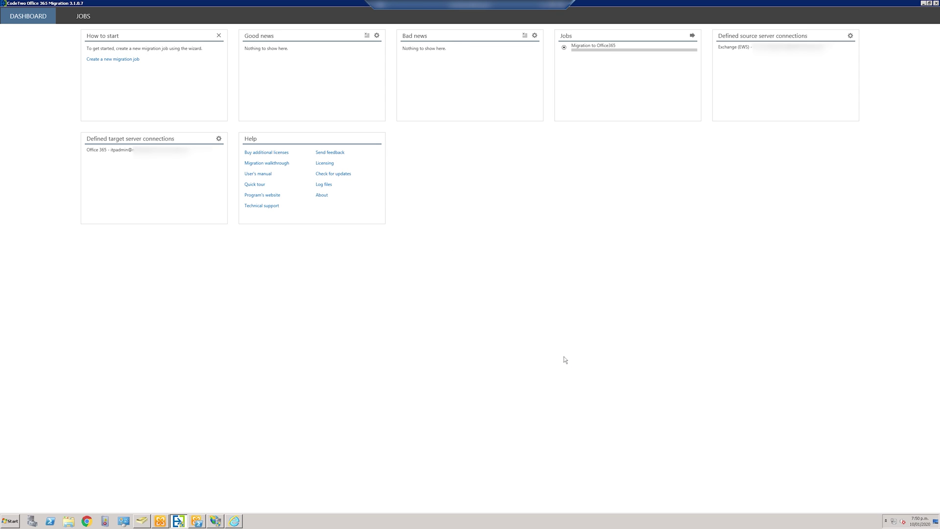
Start the Migration to Office365 job from the Jobs view, then rescan to restart it.
{"action": "left_click", "coordinate": [693, 37]}
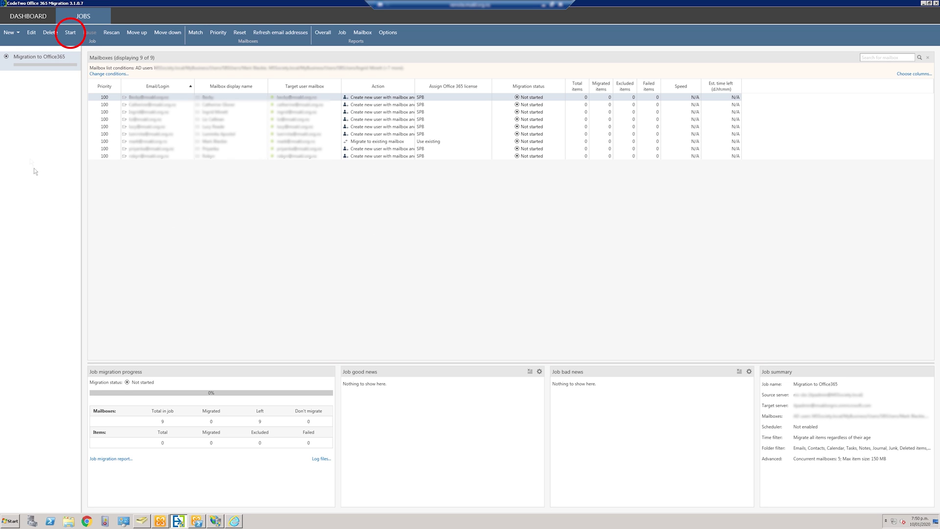
{"action": "left_click", "coordinate": [71, 33]}
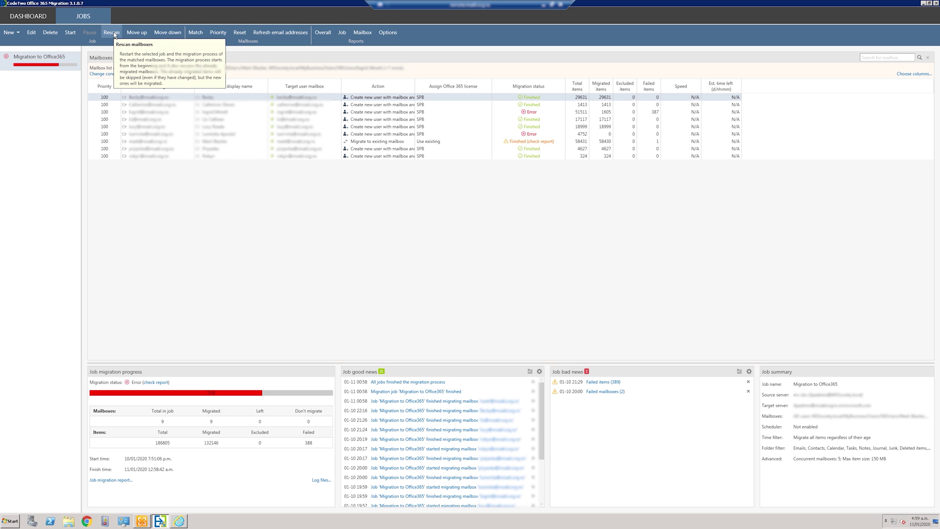
{"action": "left_click", "coordinate": [112, 33]}
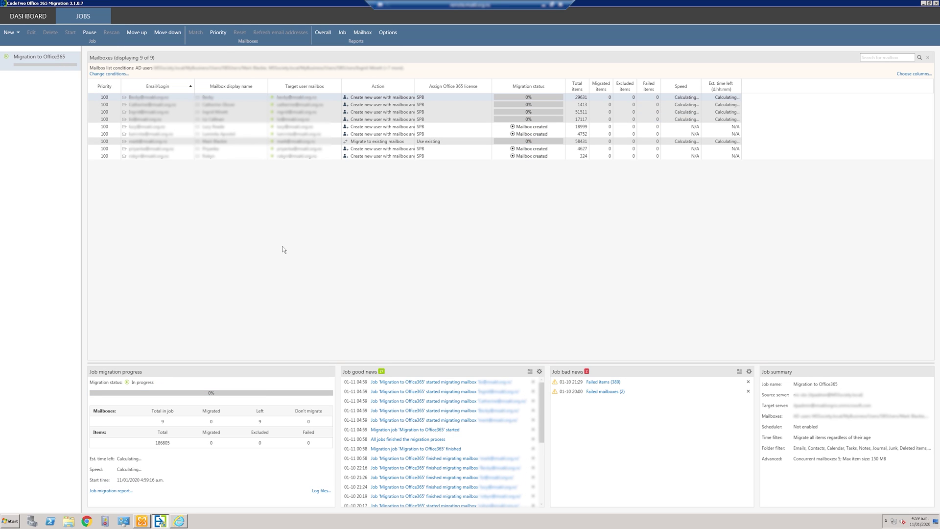